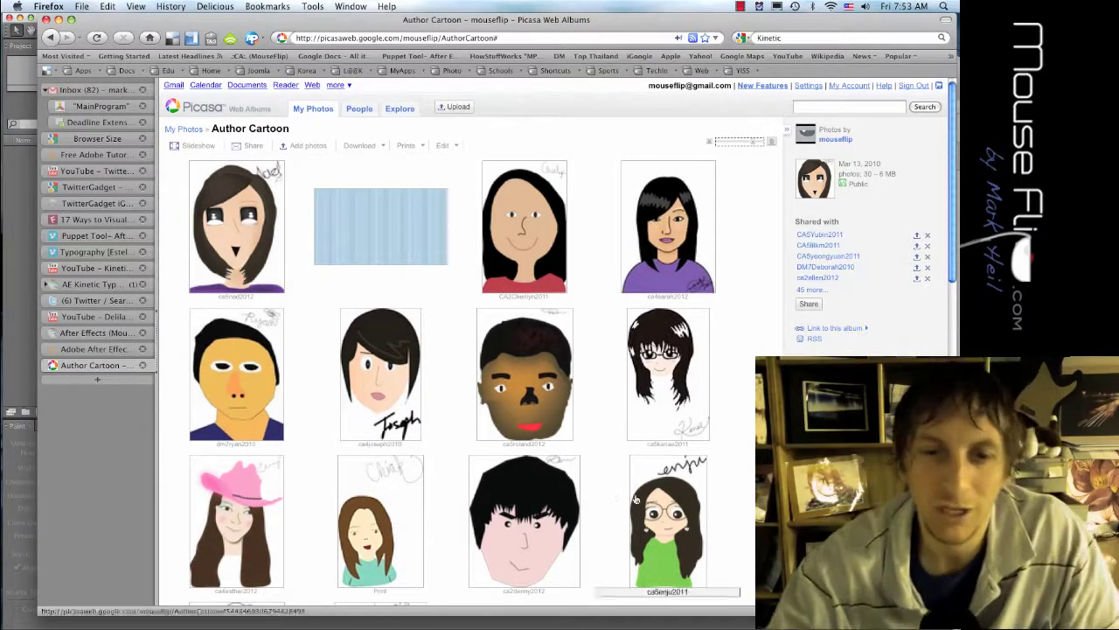
Step: Scroll down the Picasa 'Author Cartoon' album to its last cartoon faces
scroll(586, 465, "down", 3)
scroll(585, 466, "down", 15)
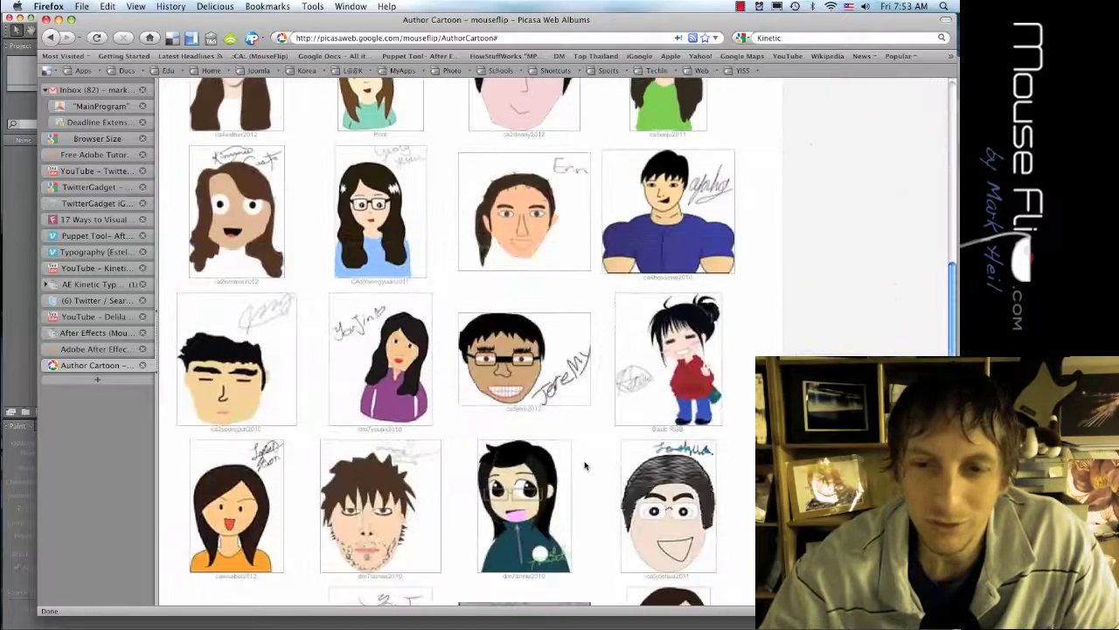
scroll(586, 465, "down", 6)
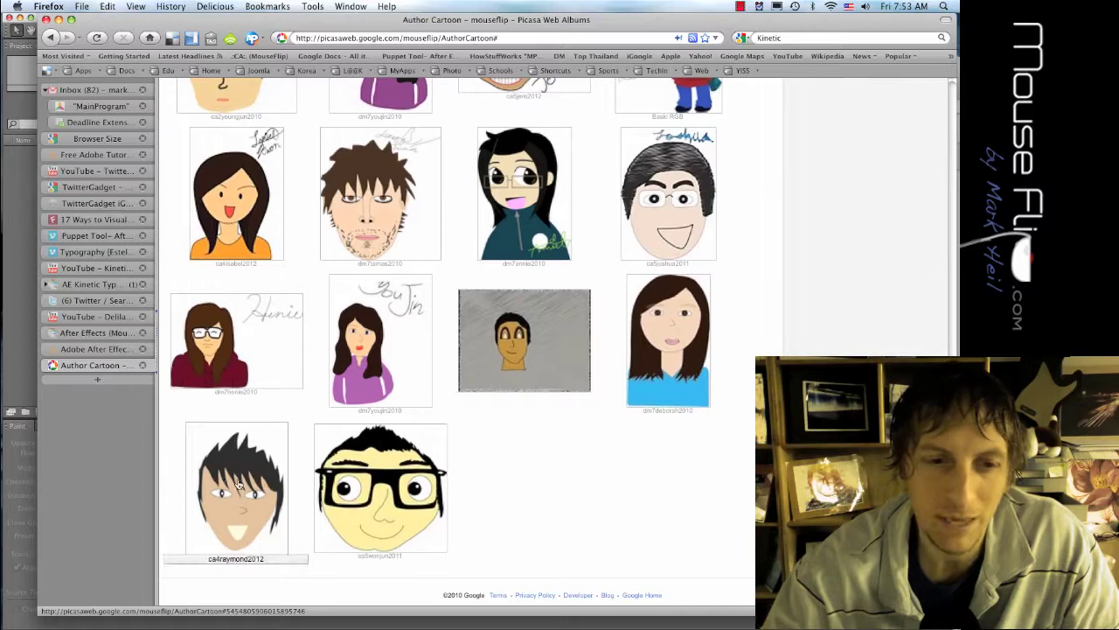
Step: Create a 720×480 NTSC DV composition named Author in After Effects
key("super+Tab")
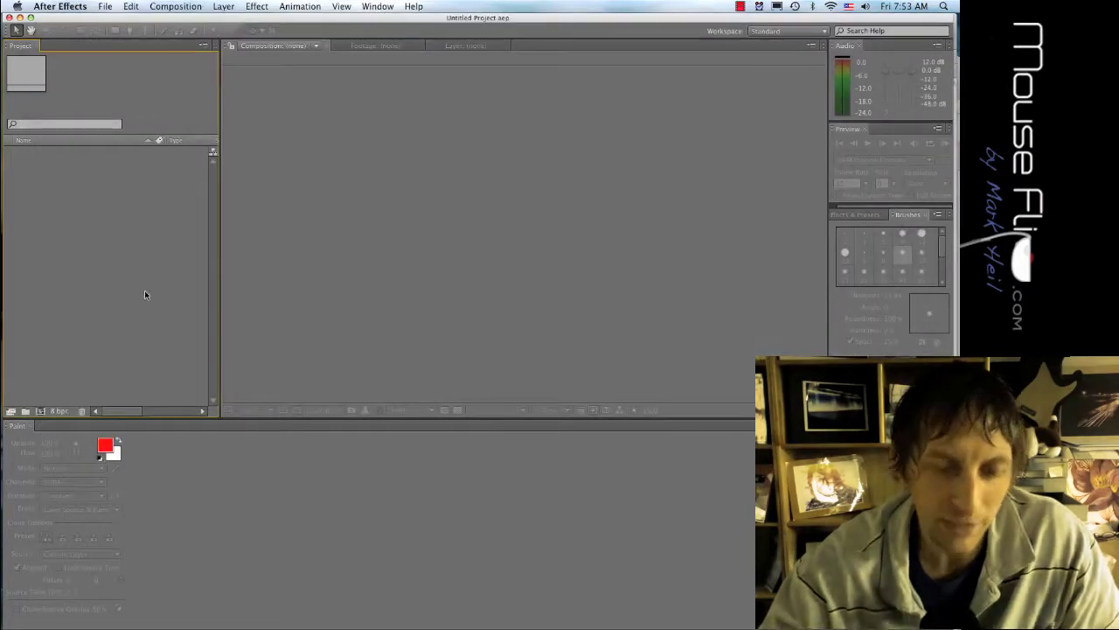
key("super+n")
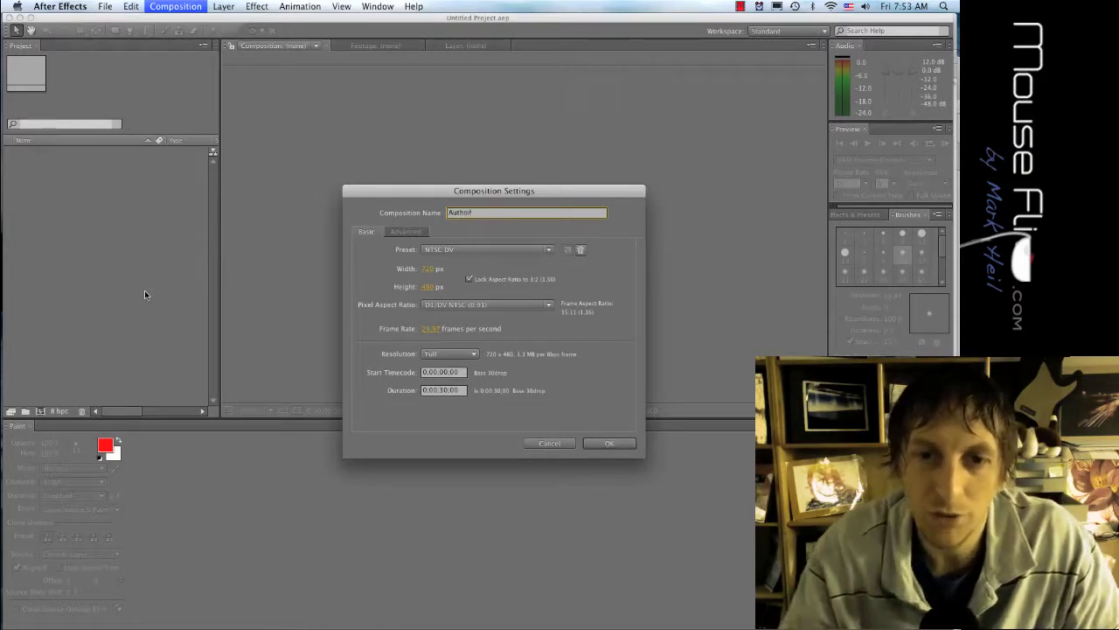
key("Return")
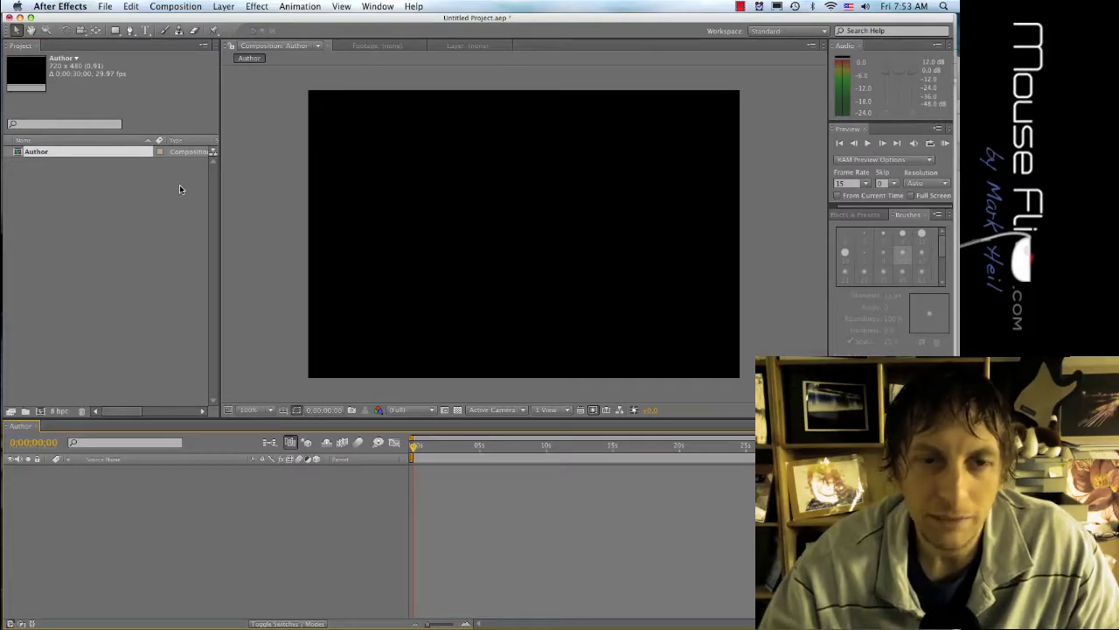
Step: Bring ray.png from the desktop into the Project panel's footage
key("F11")
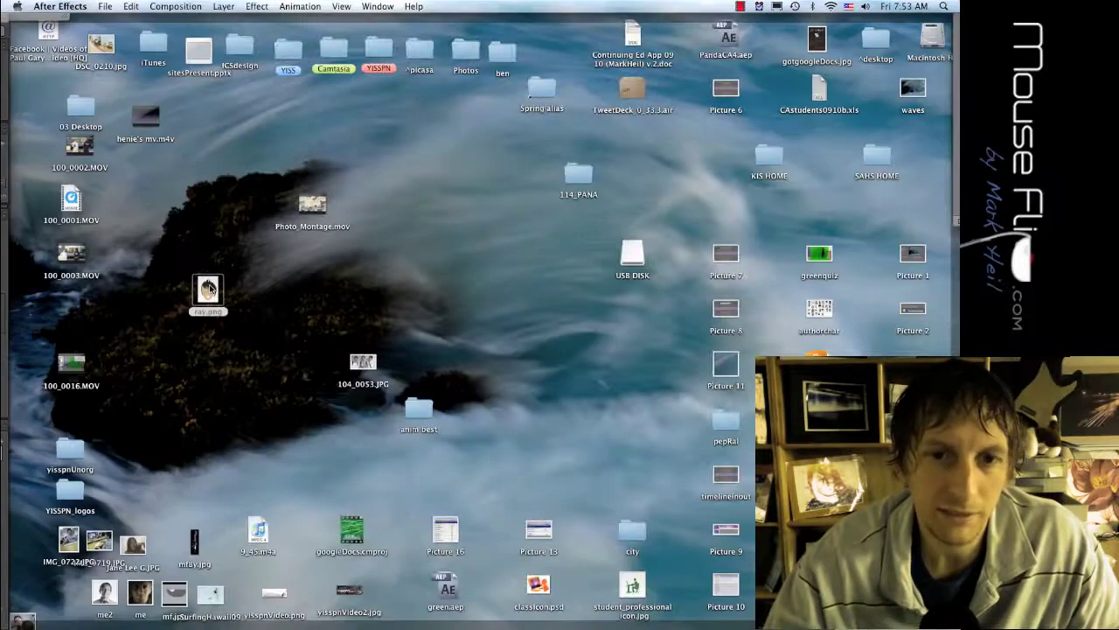
key("F11")
left_click_drag(209, 294, 85, 218)
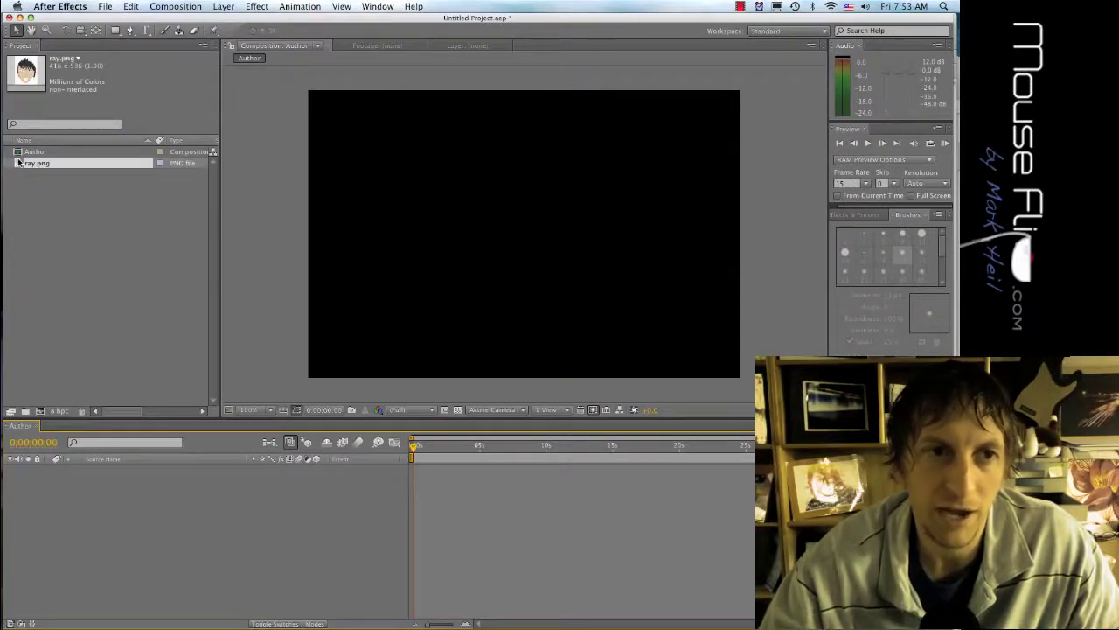
left_click(104, 6)
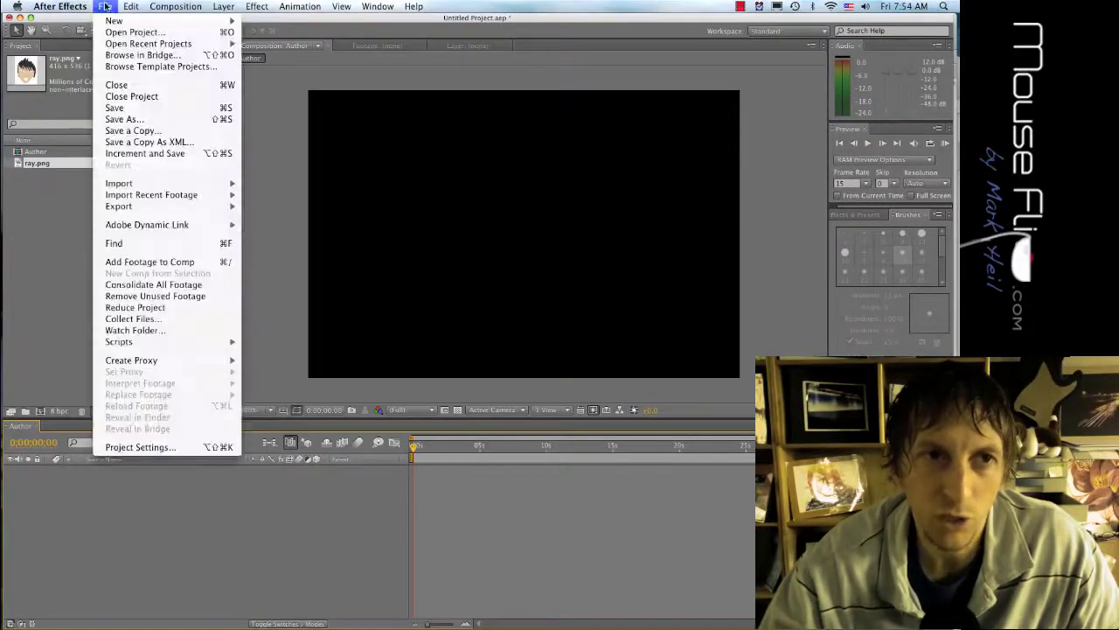
mouse_move(128, 188)
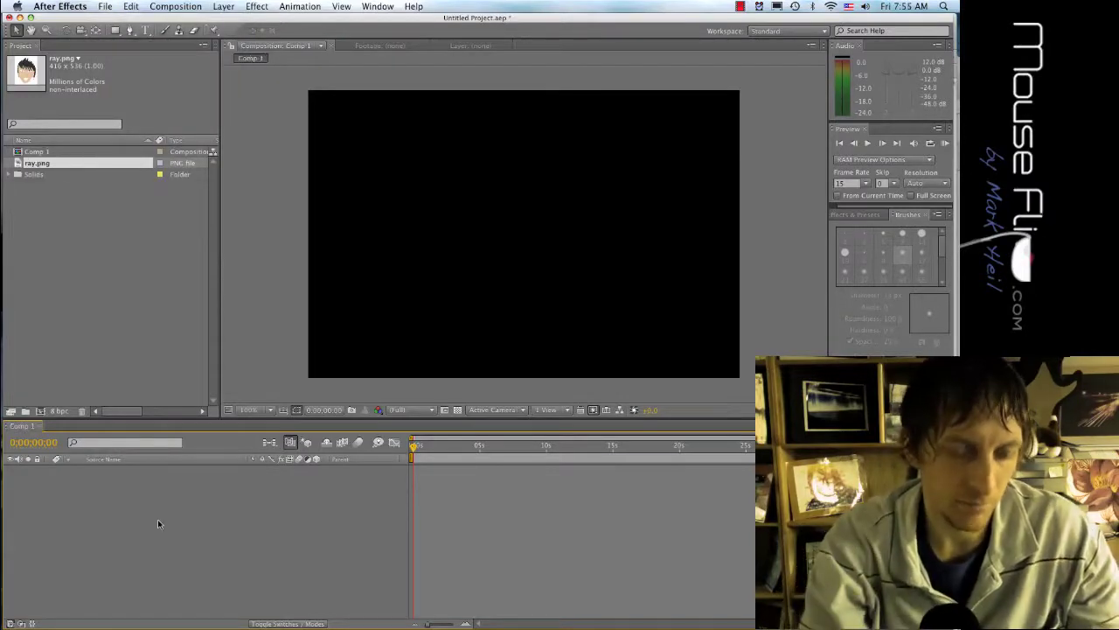
Step: Add a full-frame white solid and place ray.png above it, shifted left in the frame
key("super+y")
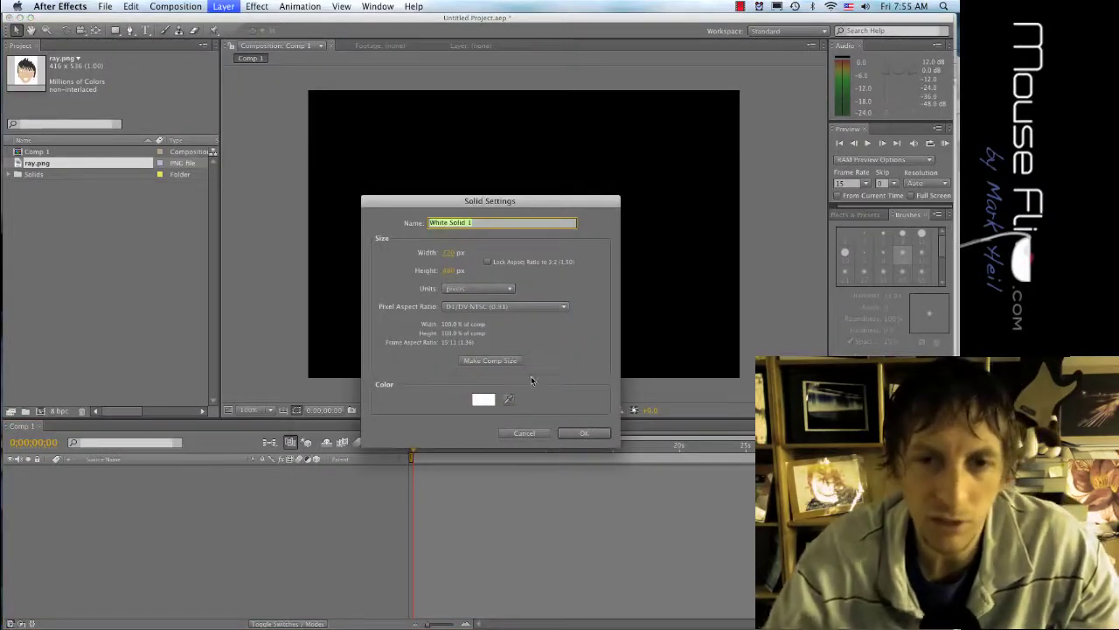
left_click(582, 434)
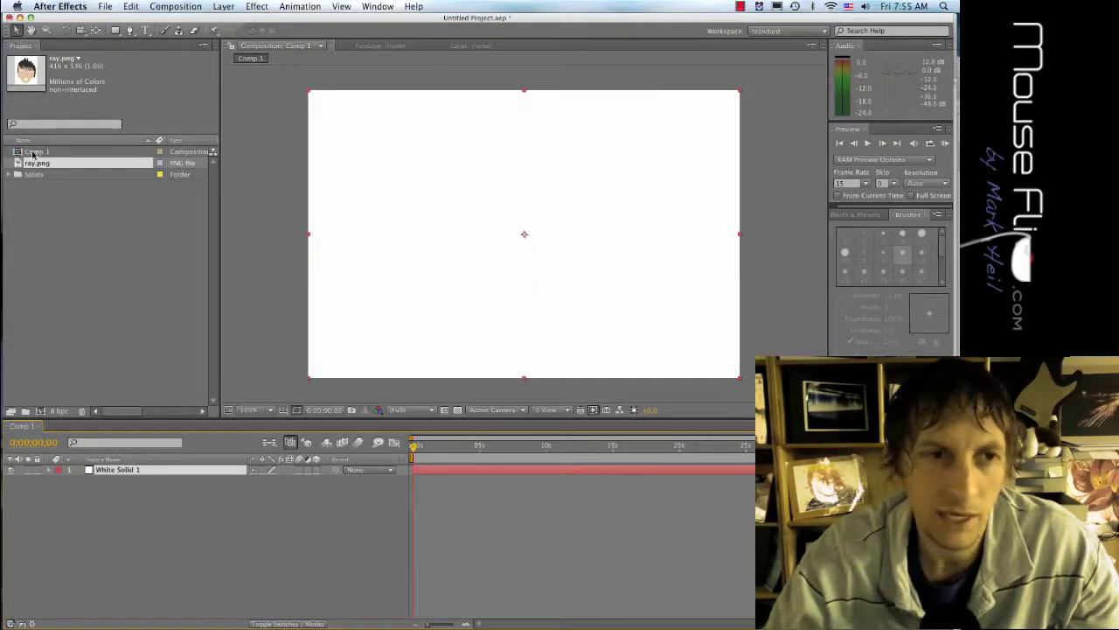
left_click_drag(16, 164, 56, 469)
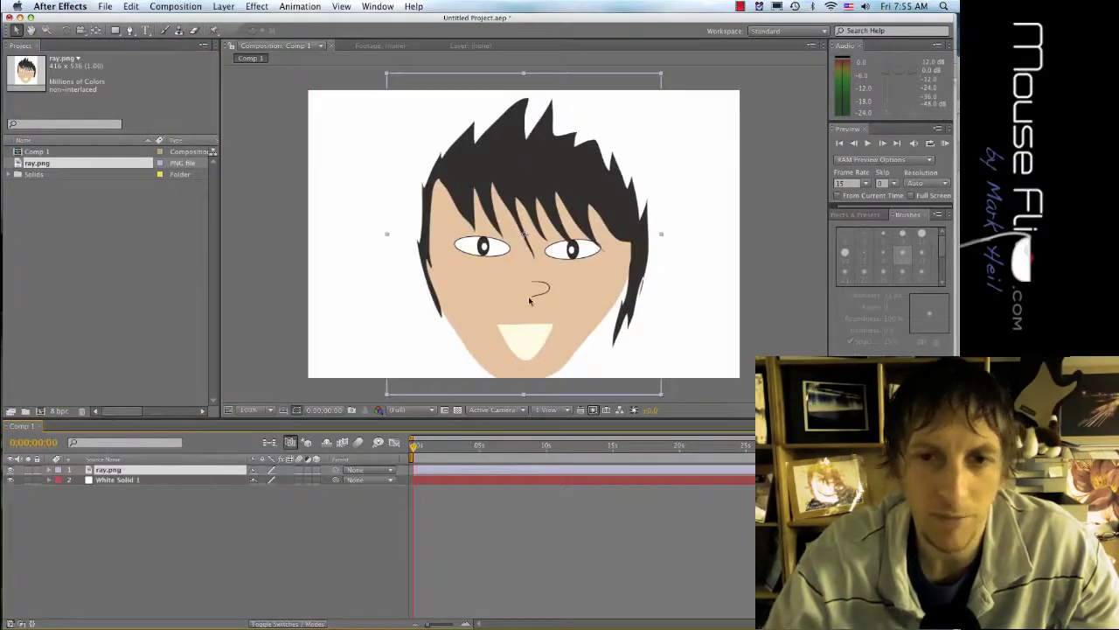
left_click_drag(551, 293, 405, 287)
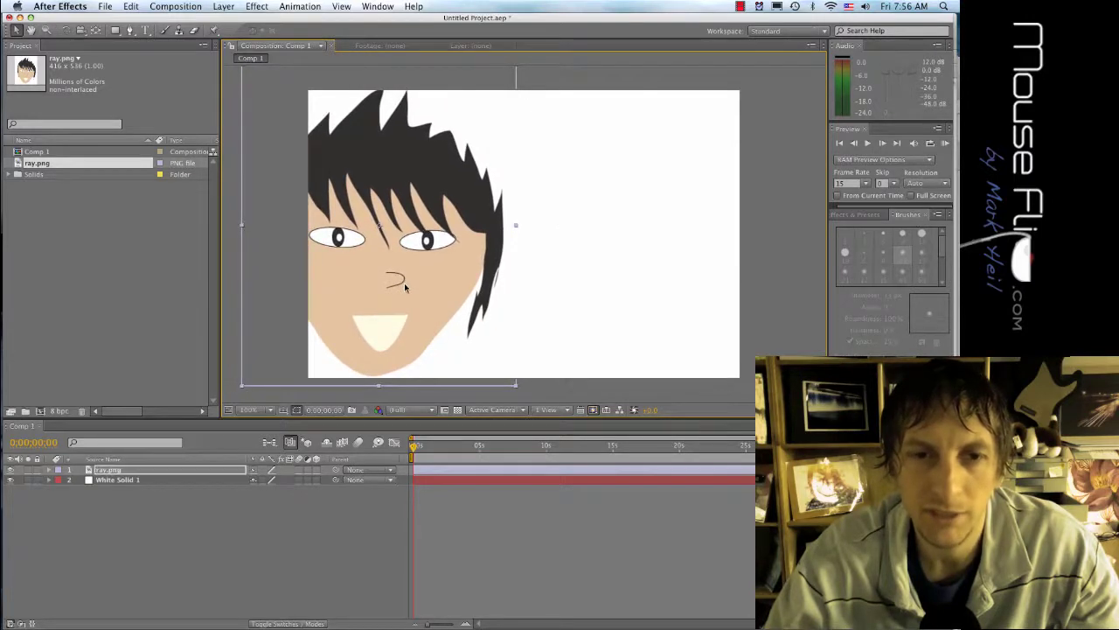
left_click(228, 342)
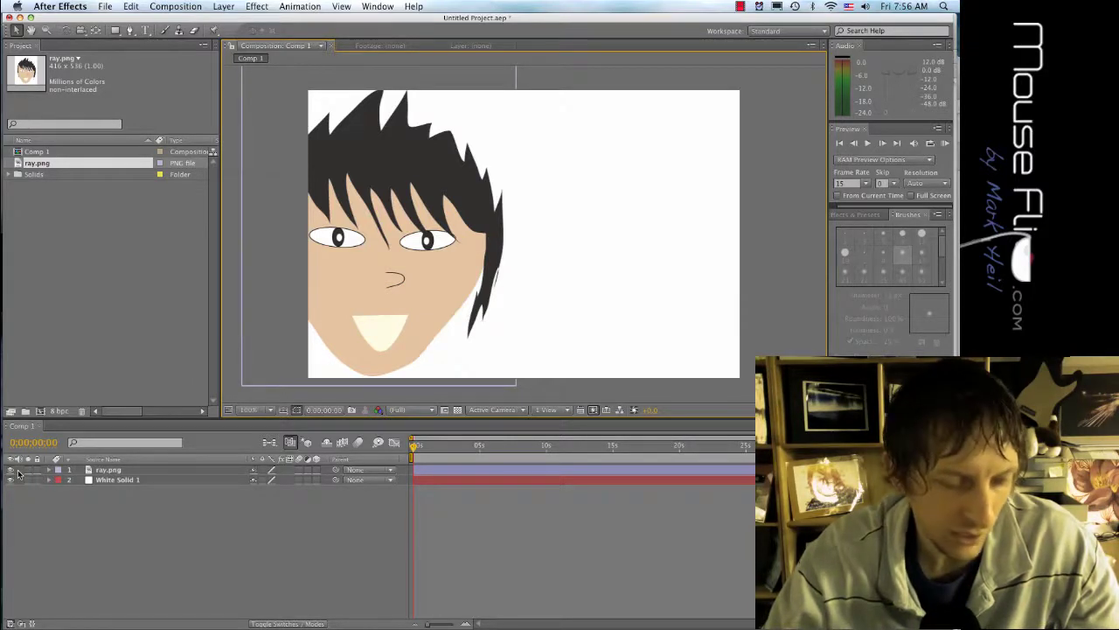
Step: Add a new text layer reading 'by Ray'
right_click(18, 470)
mouse_move(51, 479)
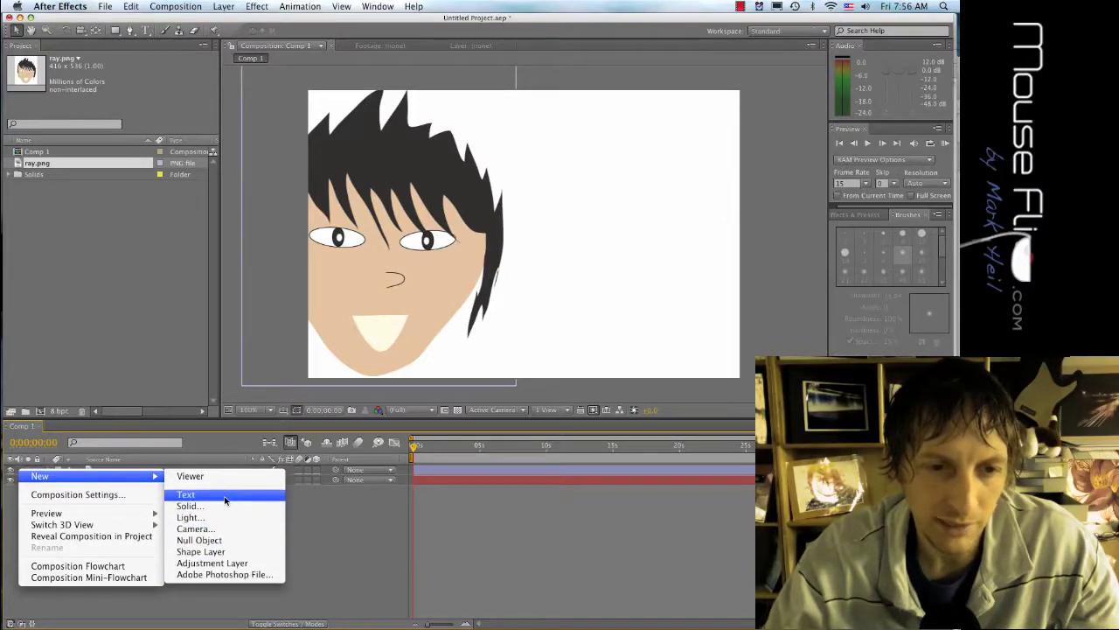
key("Escape")
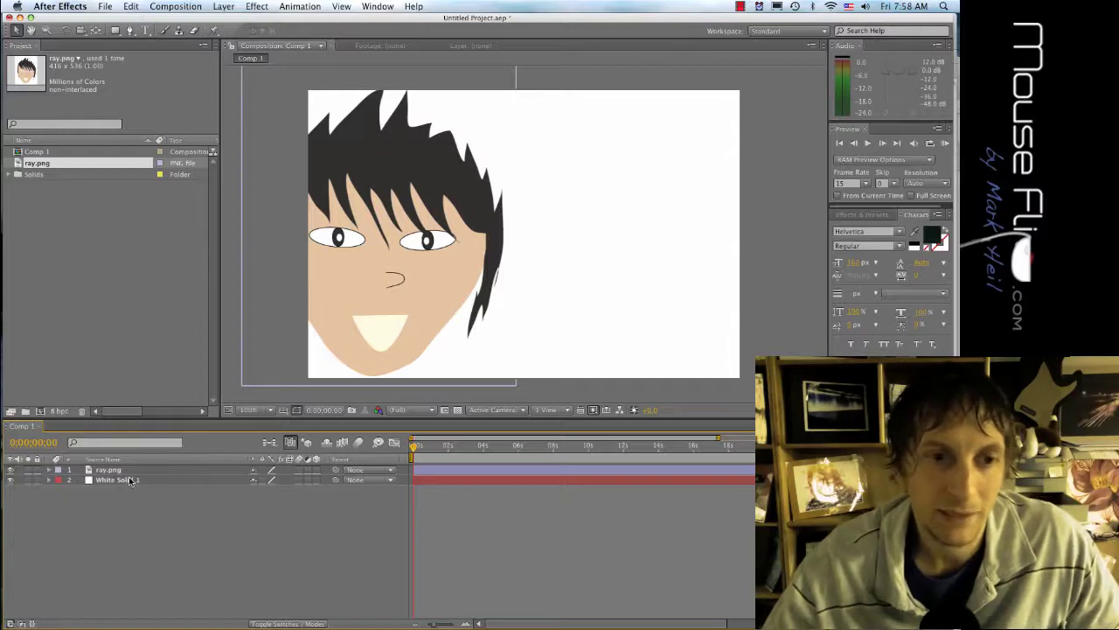
right_click(19, 473)
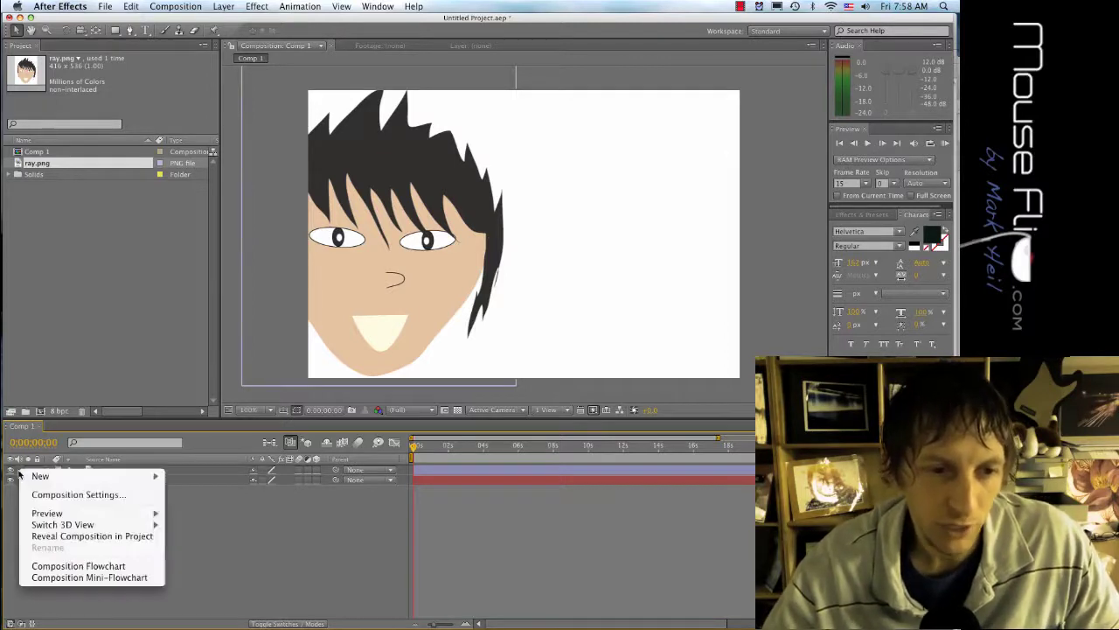
mouse_move(102, 477)
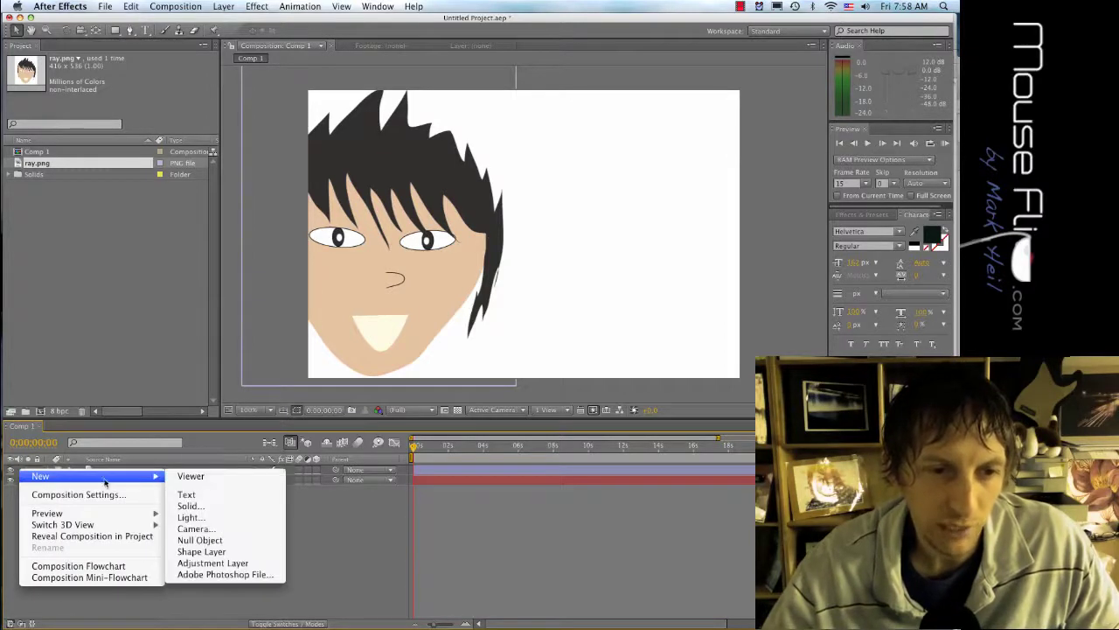
left_click(230, 496)
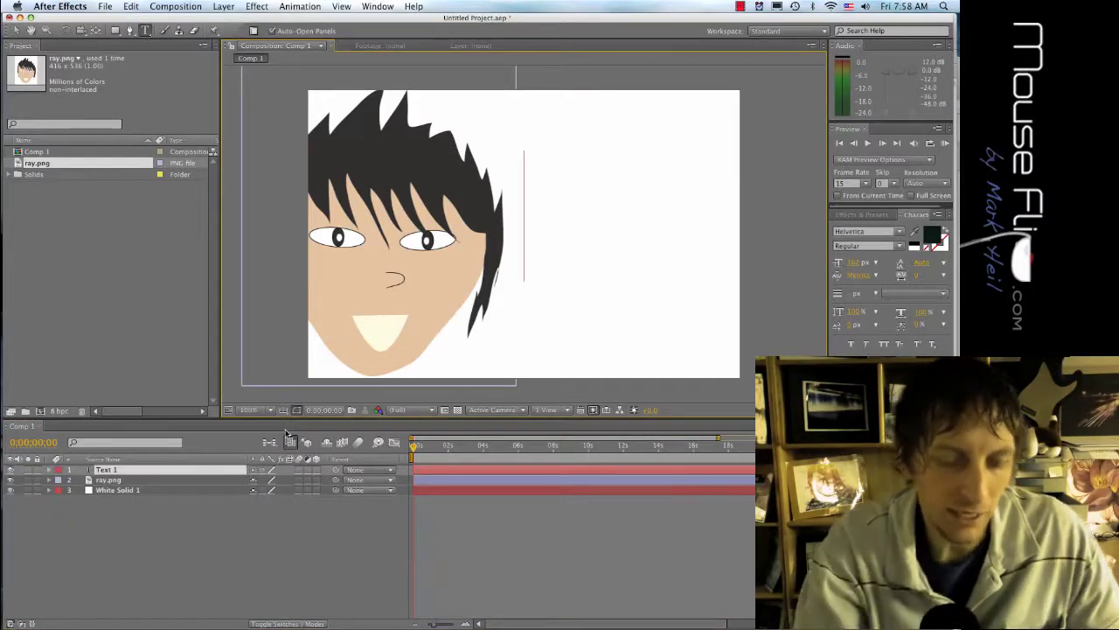
type("by ")
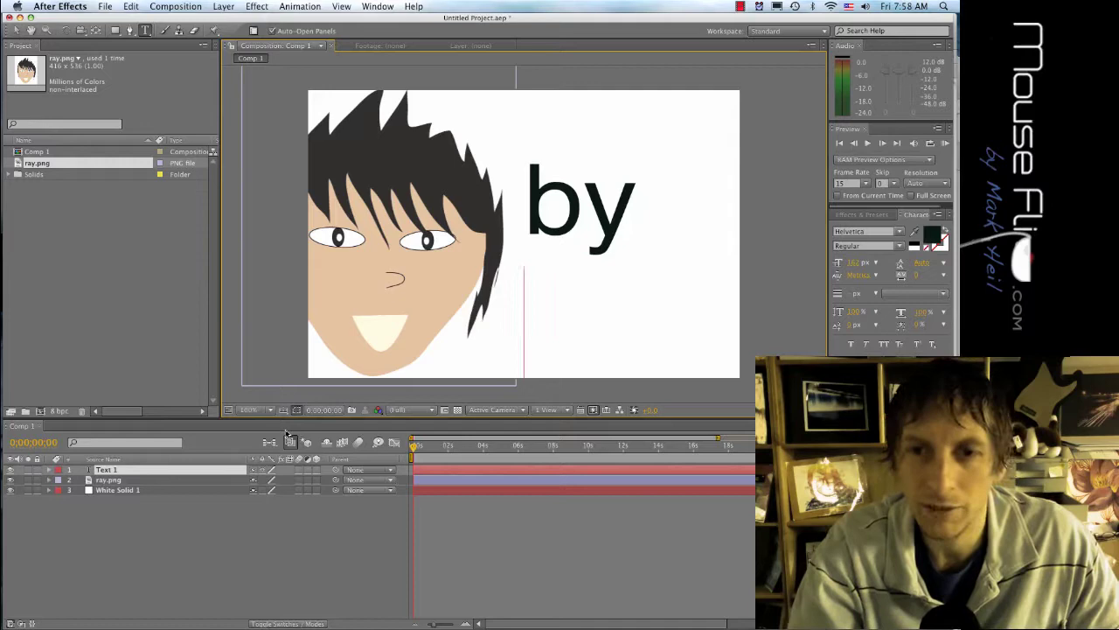
type("Ray")
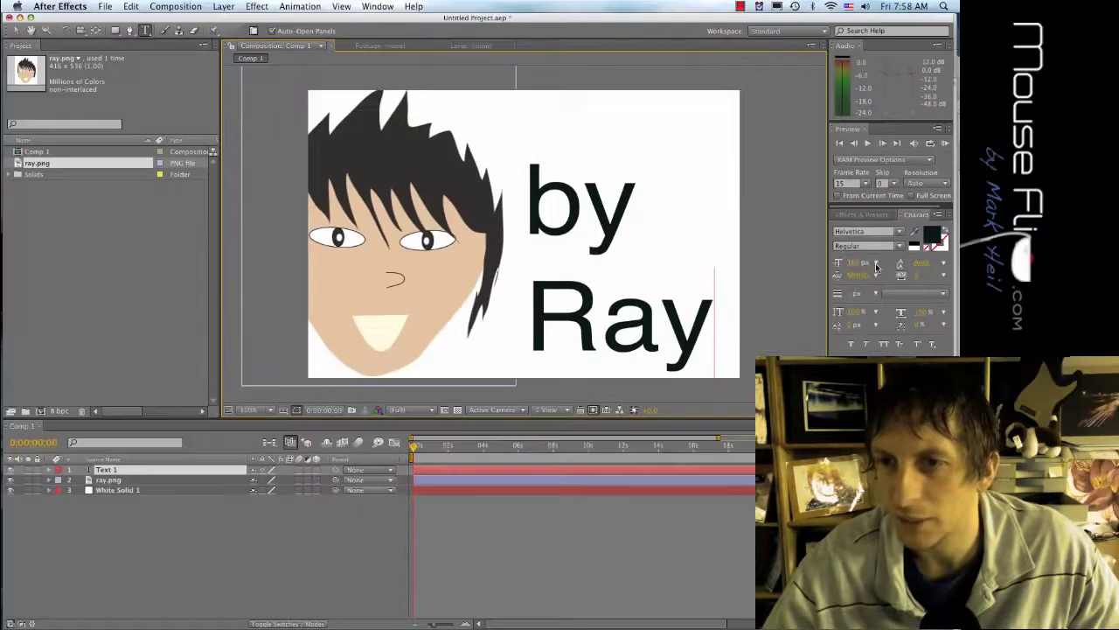
Step: Reduce the font size of the whole 'by Ray' text
left_click(852, 263)
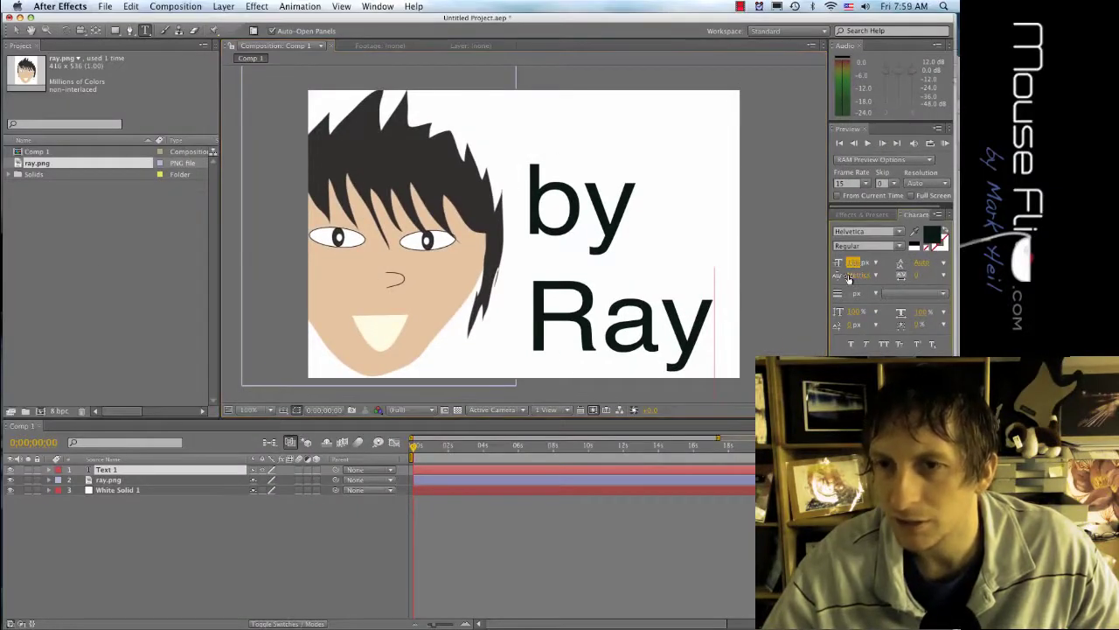
key("super+a")
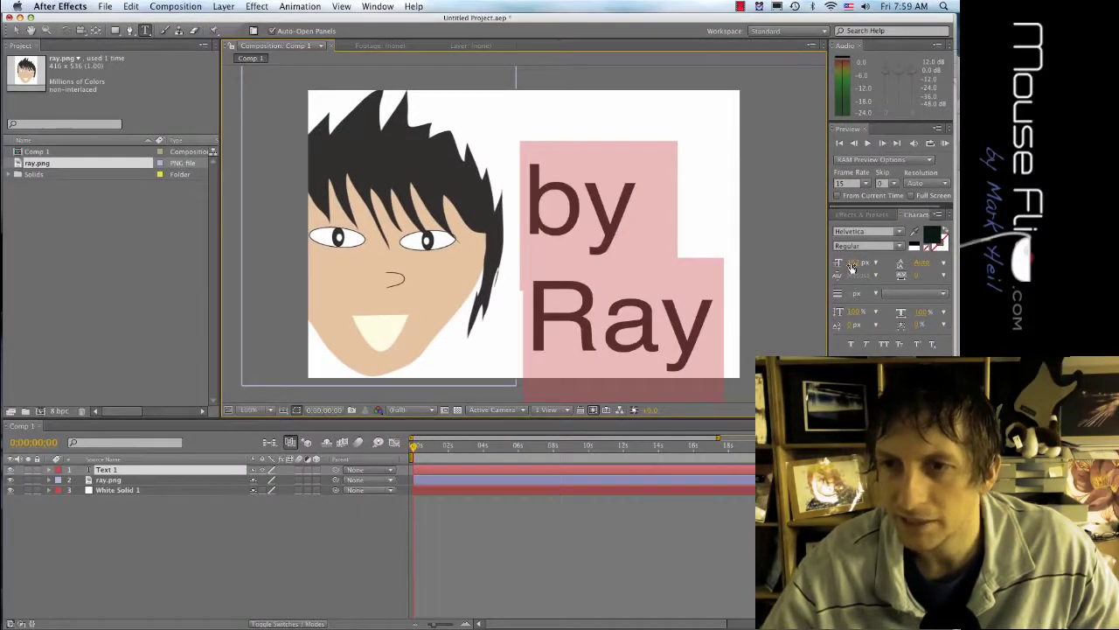
left_click_drag(852, 264, 810, 259)
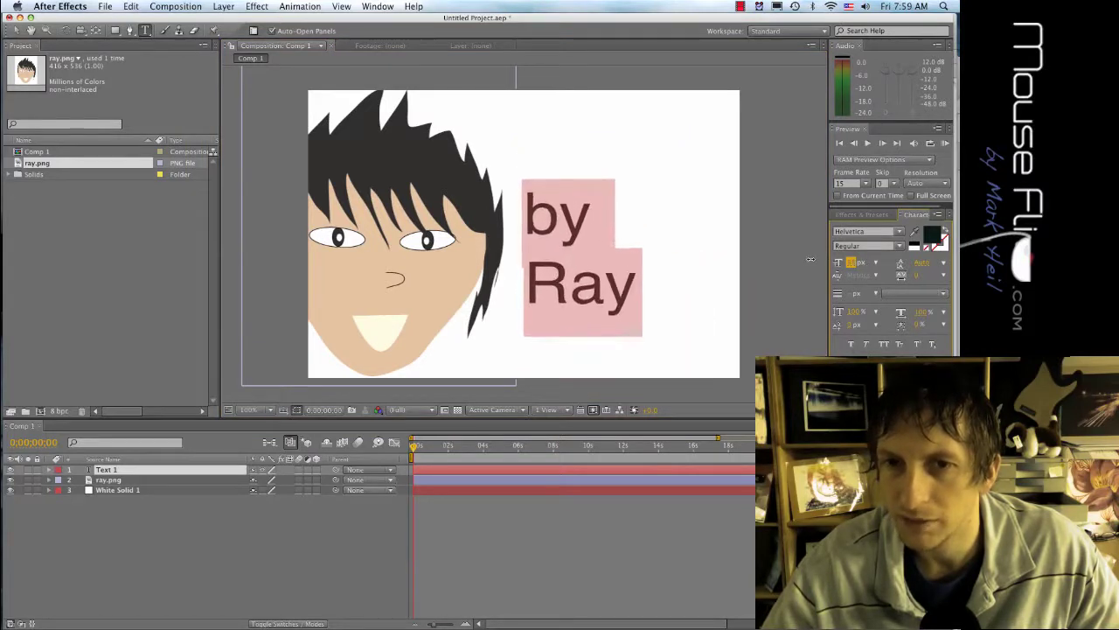
Step: Change the 'by Ray' font to Complete in Him, keeping Ray on its own line
left_click(888, 231)
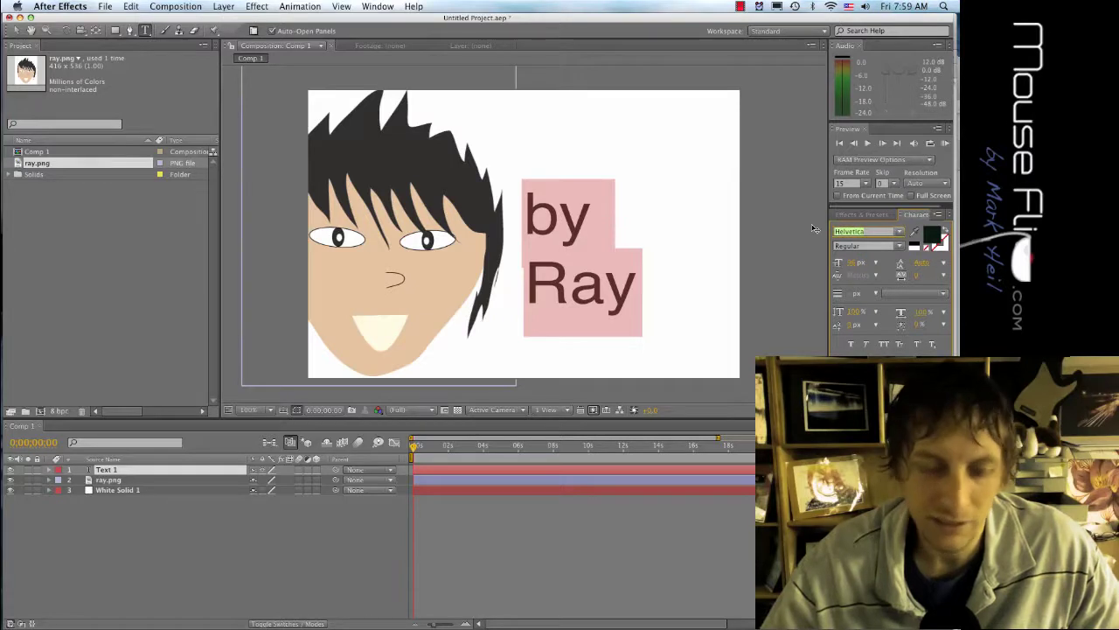
type("Complete in Him")
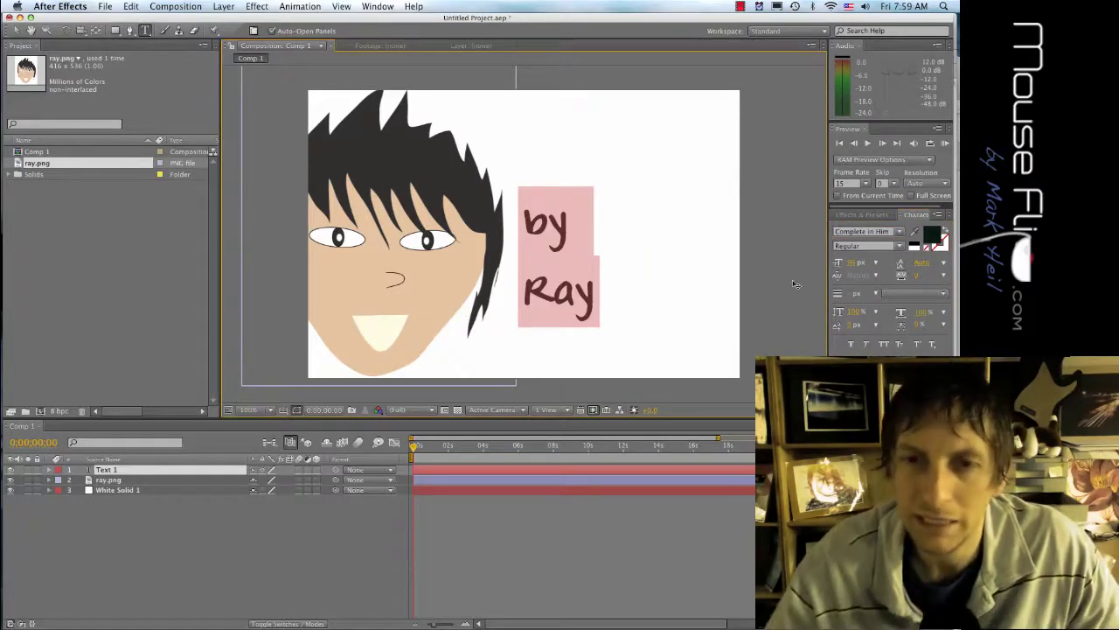
left_click(525, 292)
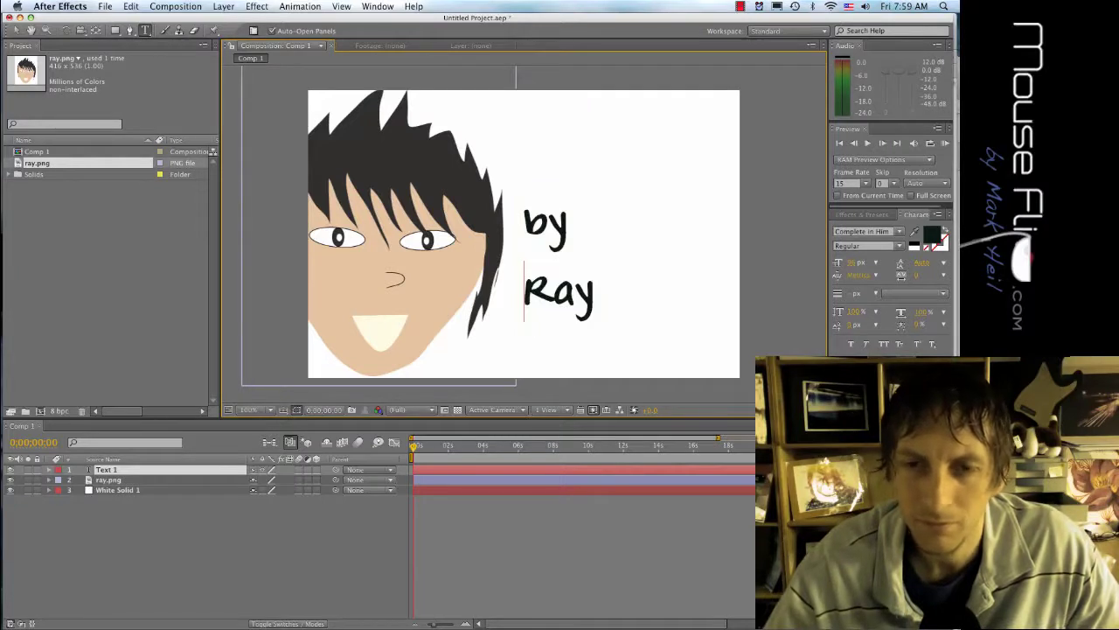
key("BackSpace")
key("Return")
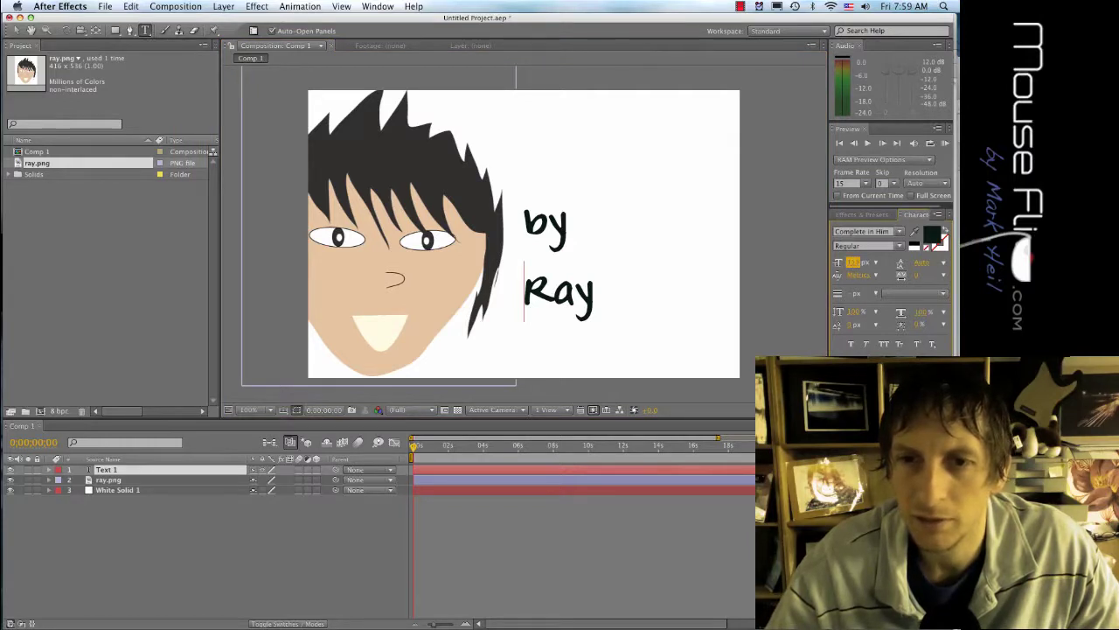
Step: Enlarge the 'by Ray' lettering and nudge the text slightly up and right
key("super+a")
mouse_move(855, 263)
left_mouse_down()
mouse_move(917, 265)
mouse_move(839, 262)
left_mouse_up()
left_click(16, 30)
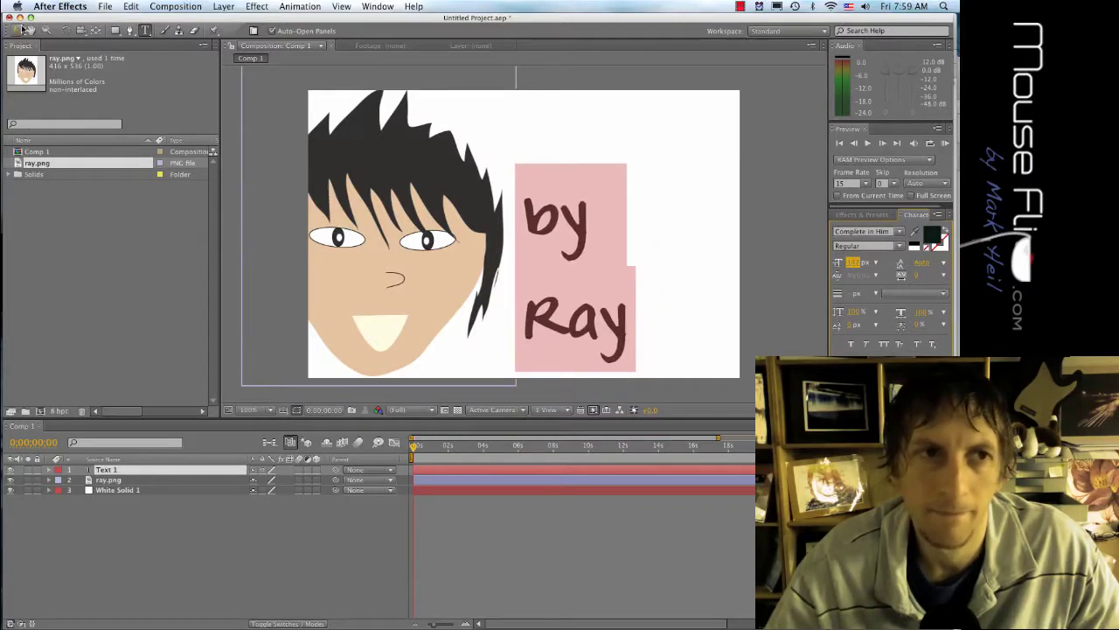
left_click_drag(578, 226, 599, 203)
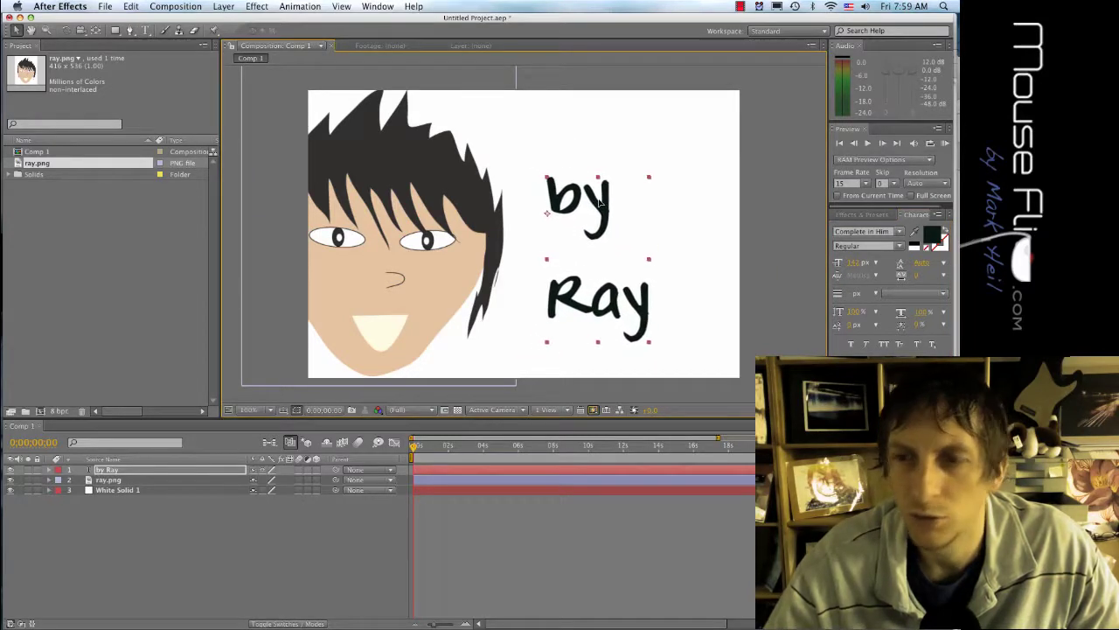
Step: Raise the 'by Ray' line spacing through 10 and 48 to 72 px, then widen it further
left_click(948, 265)
left_click(644, 313)
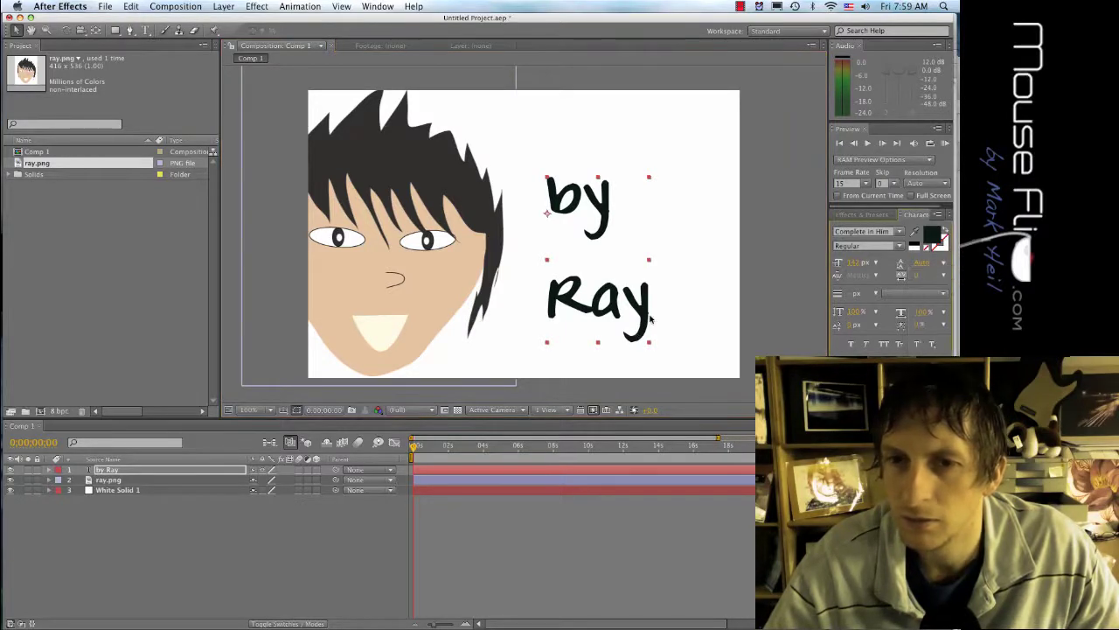
left_click(145, 30)
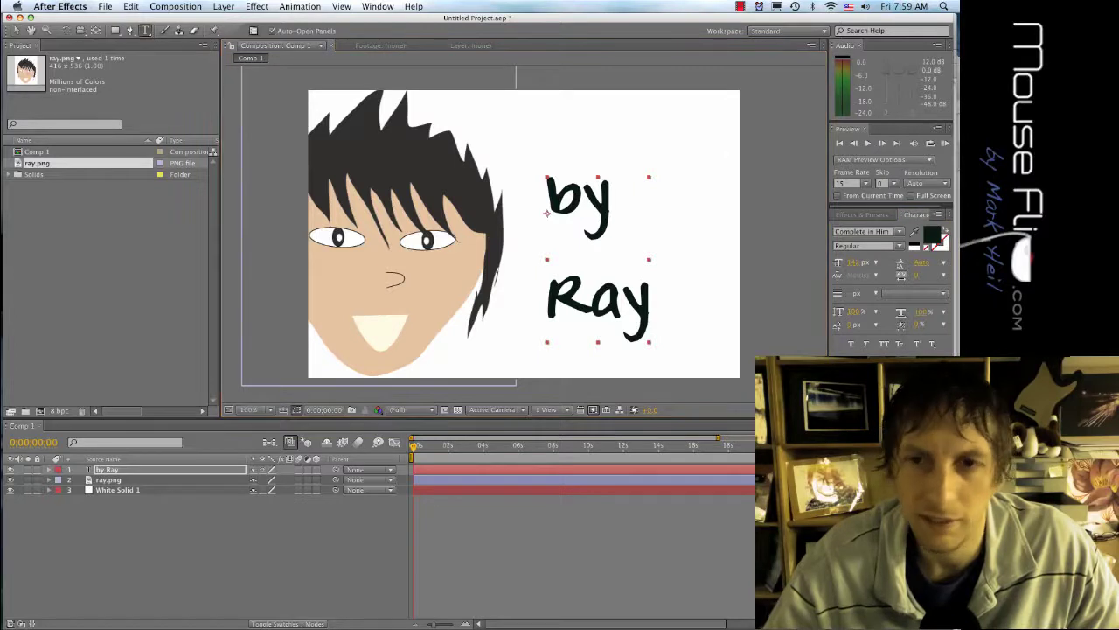
left_click(546, 212)
key("super+a")
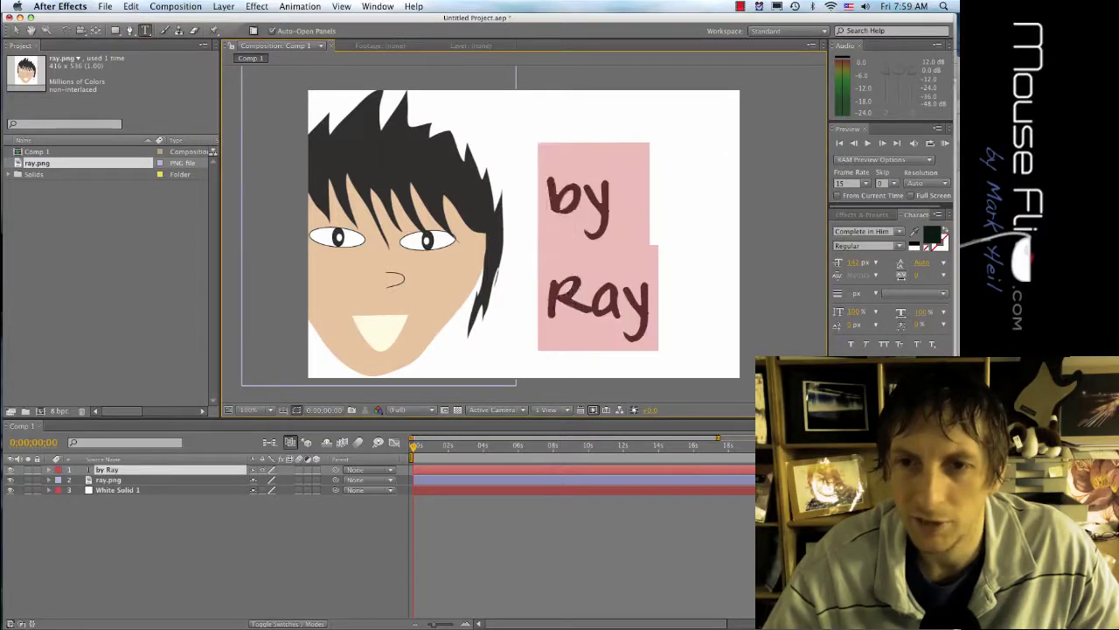
left_click(944, 264)
left_click(932, 325)
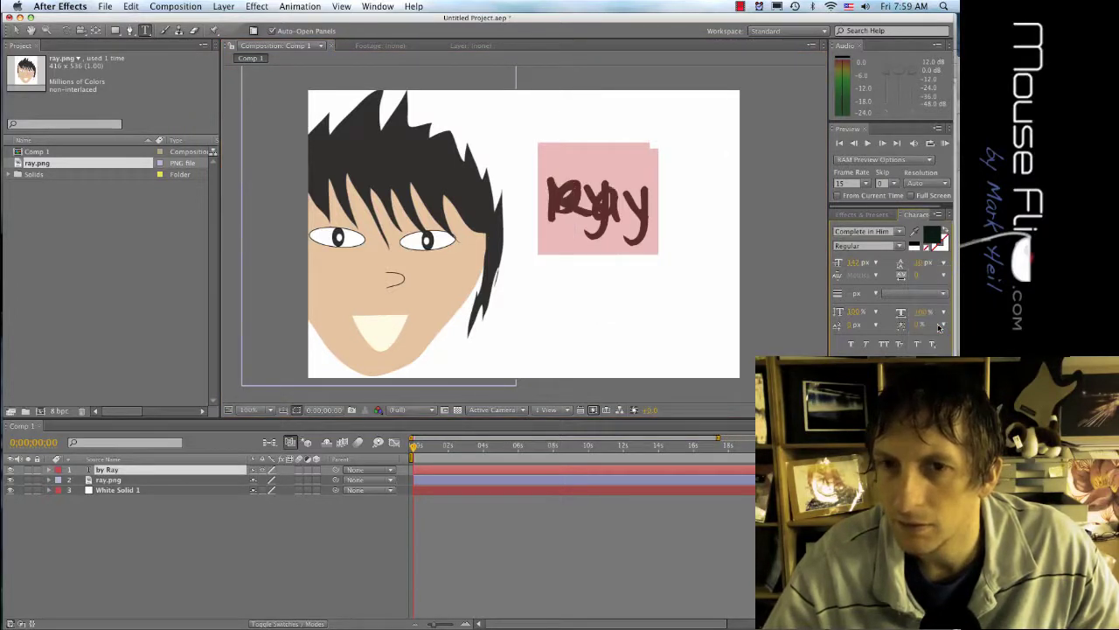
left_click(944, 264)
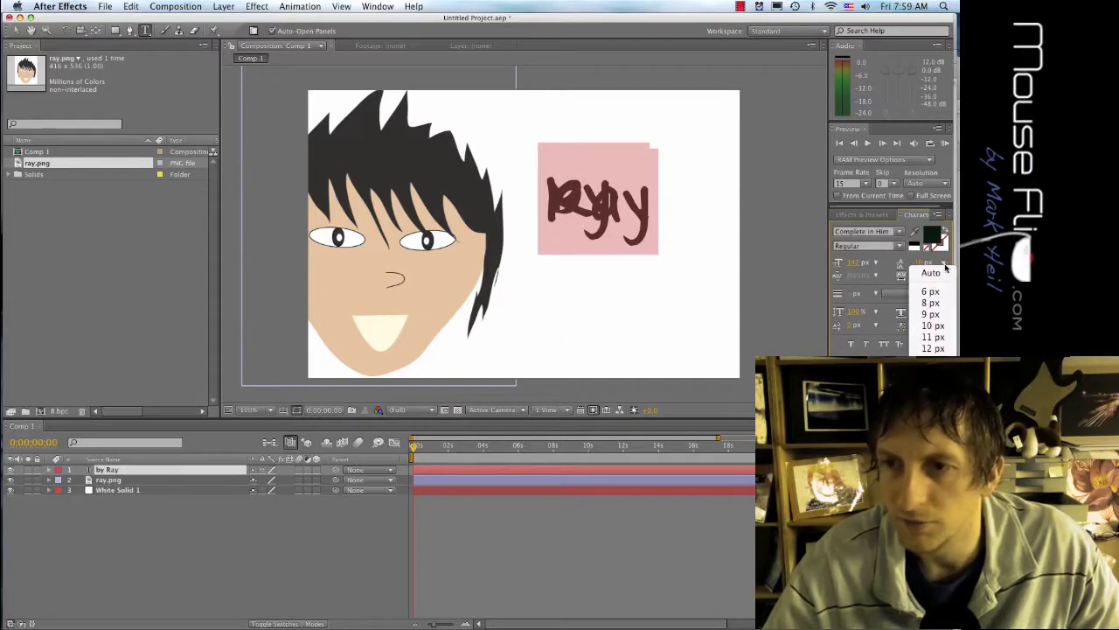
left_click(932, 439)
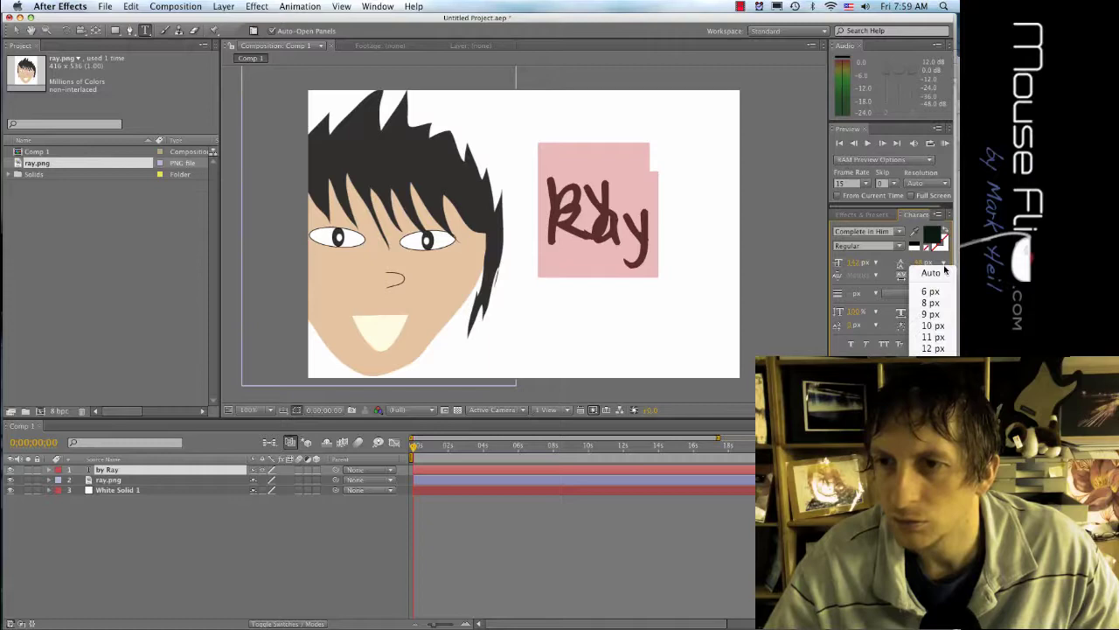
left_click(944, 265)
left_click(932, 462)
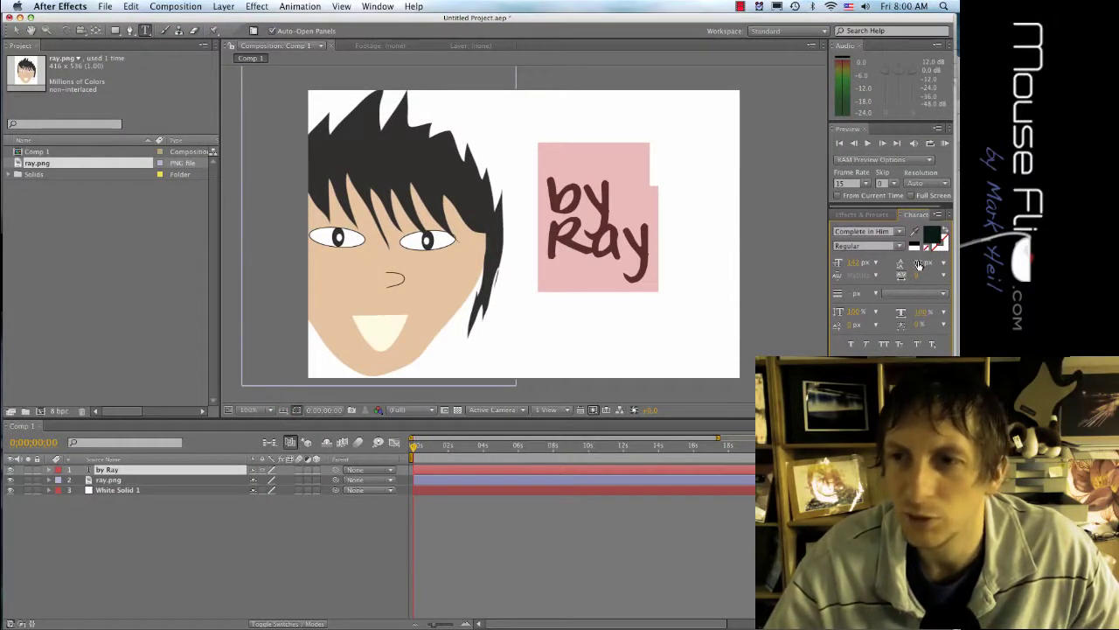
left_click_drag(920, 264, 942, 264)
Step: Make the 'by Ray' text even larger
left_click(546, 254)
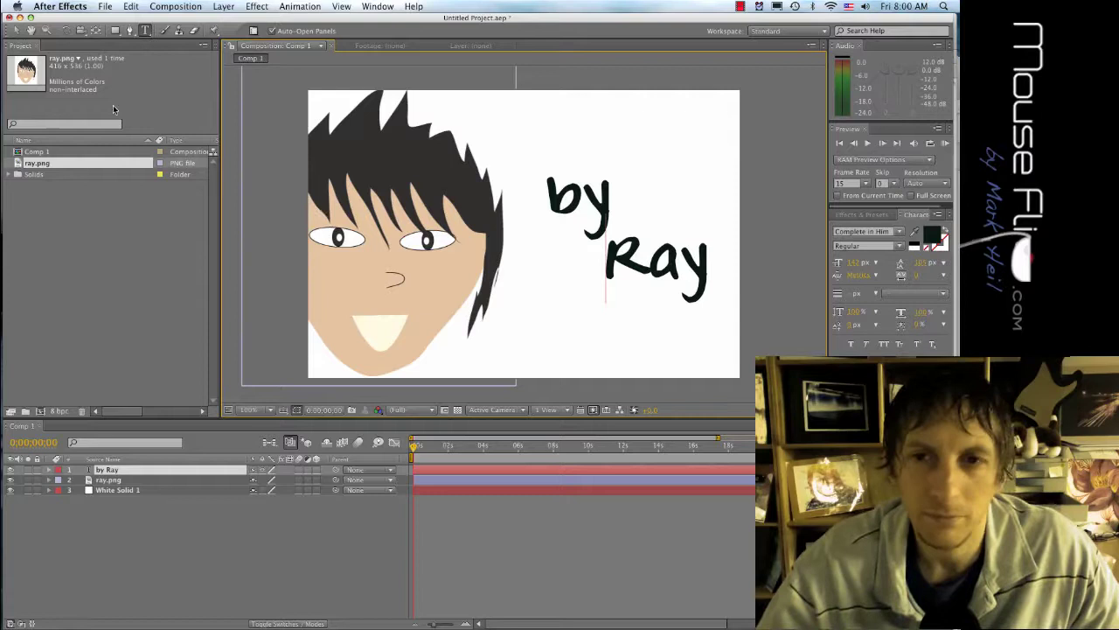
key("super+a")
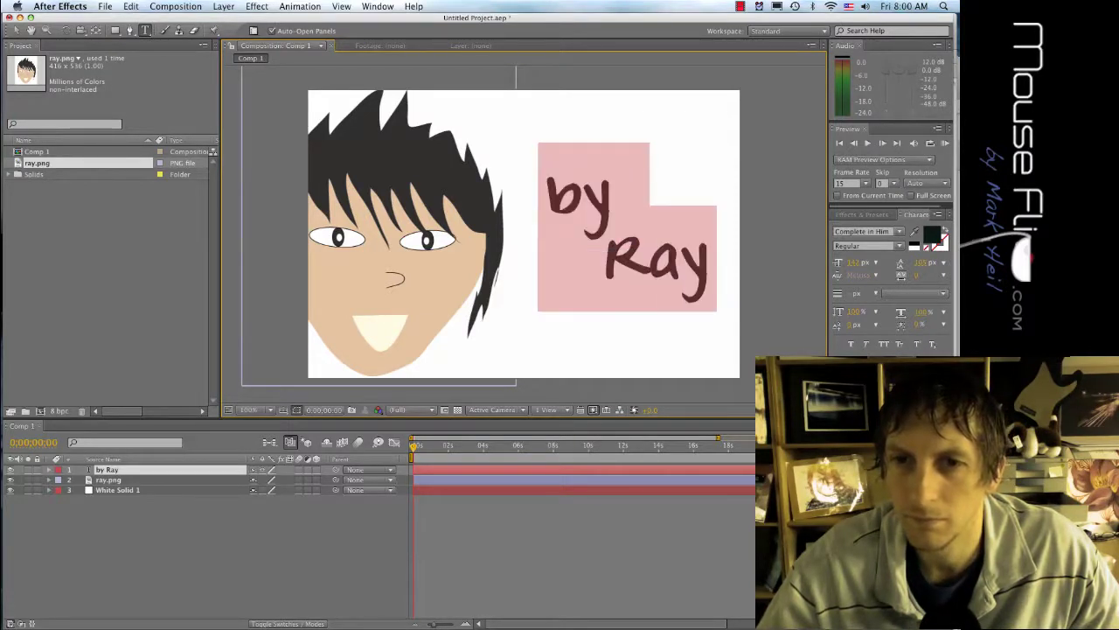
left_click_drag(853, 265, 864, 265)
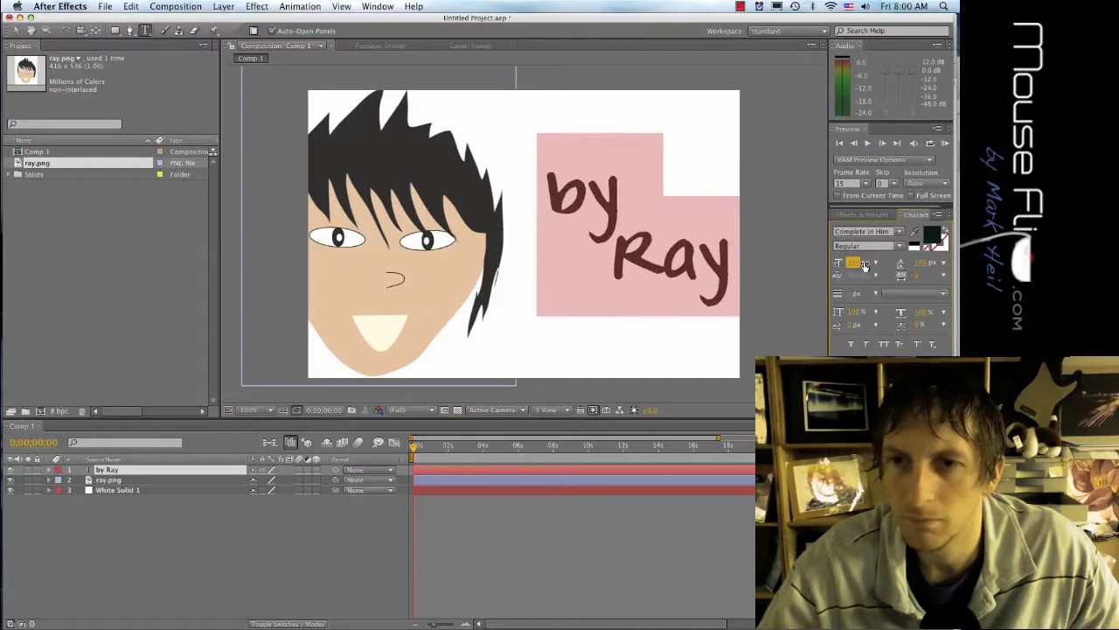
Step: Drag 'by Ray' higher and slightly left beside the face, then select White Solid 1
left_click(16, 31)
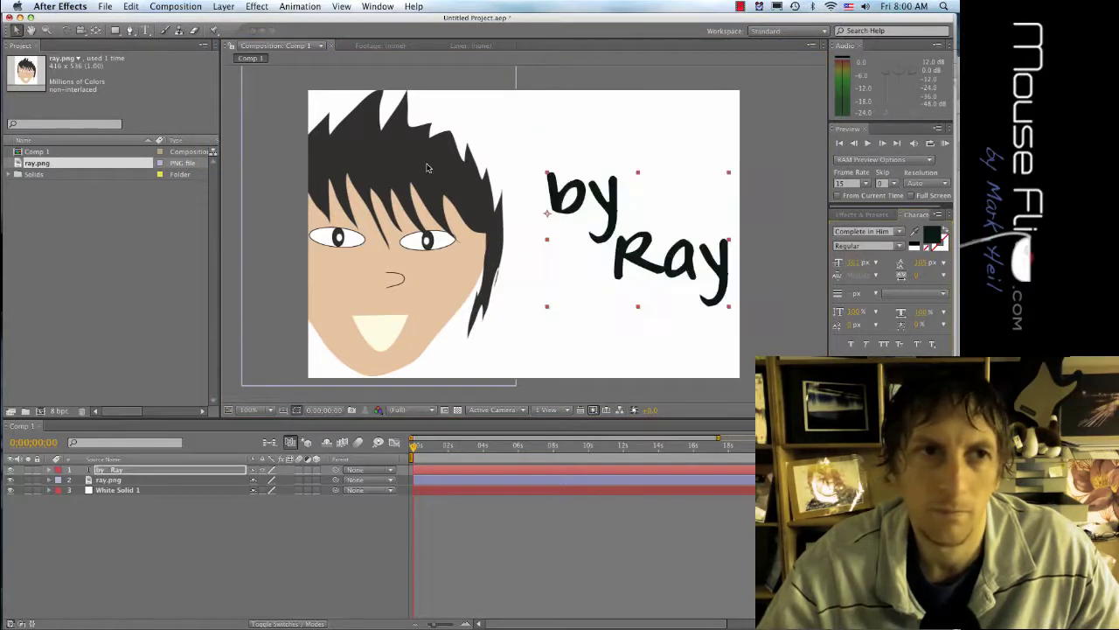
left_click_drag(586, 206, 564, 159)
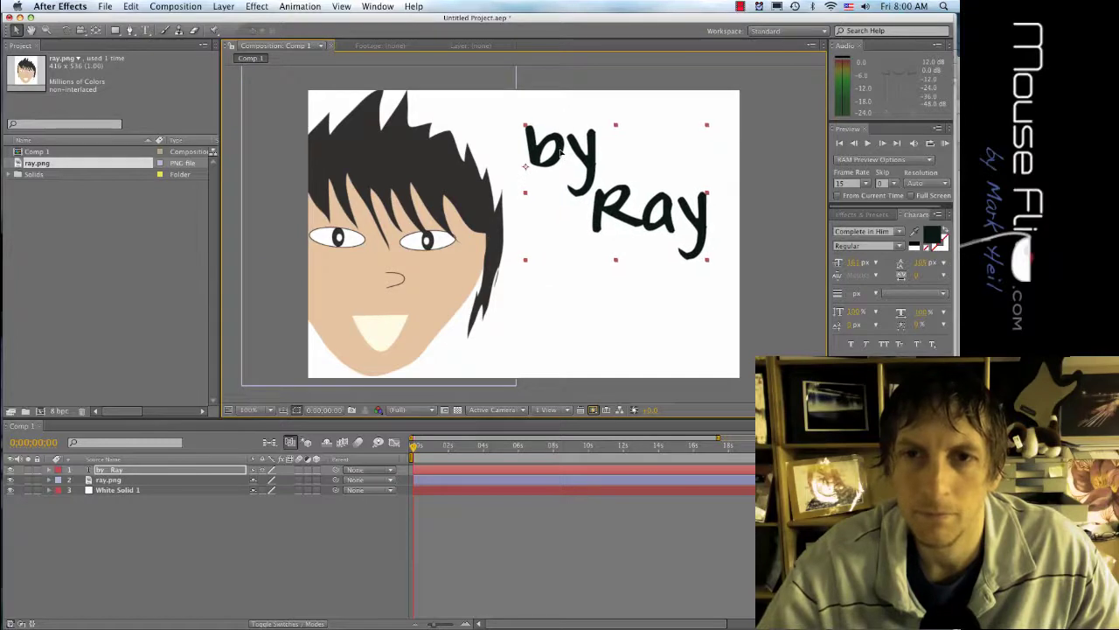
left_click(570, 320)
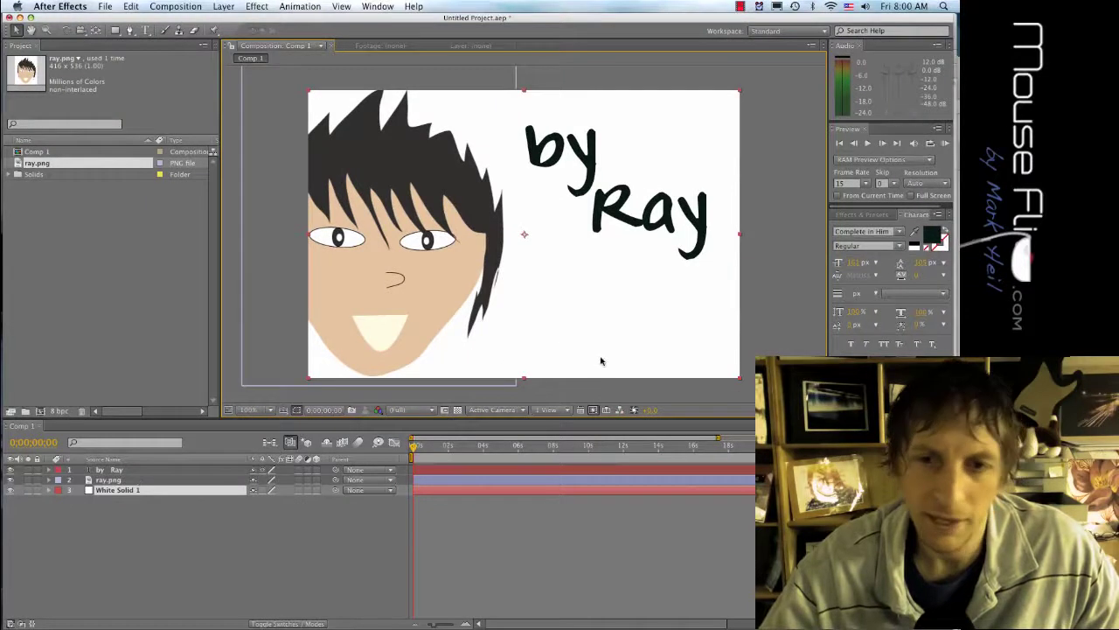
Step: Show the plain White Solid 1 by itself in the Layer panel for painting
left_click(76, 493, "super")
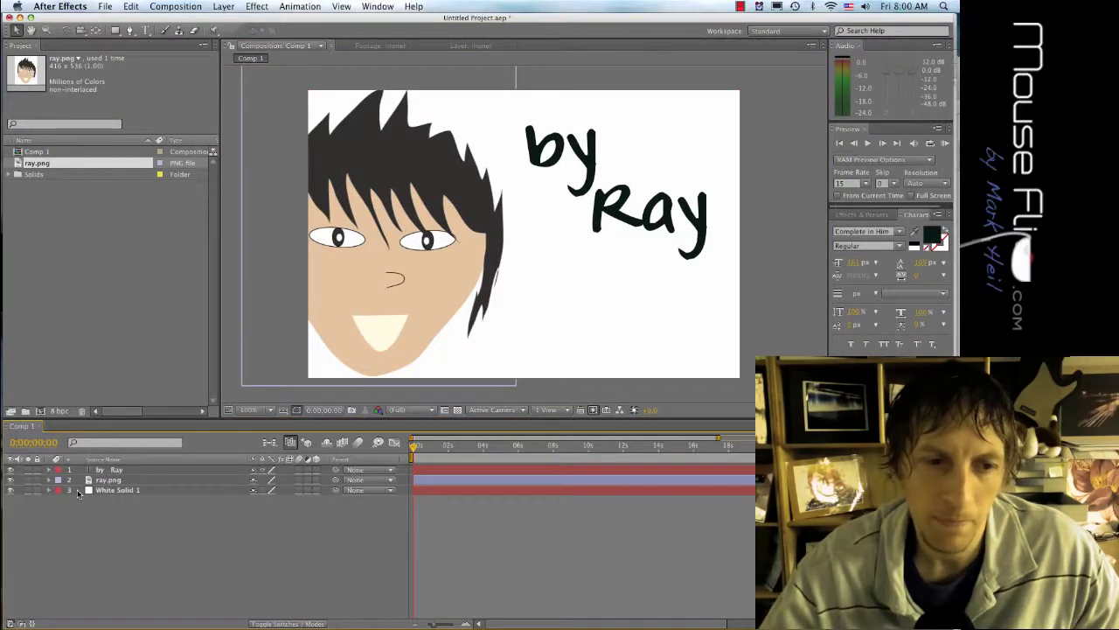
right_click(77, 493)
left_click(77, 492)
right_click(77, 491)
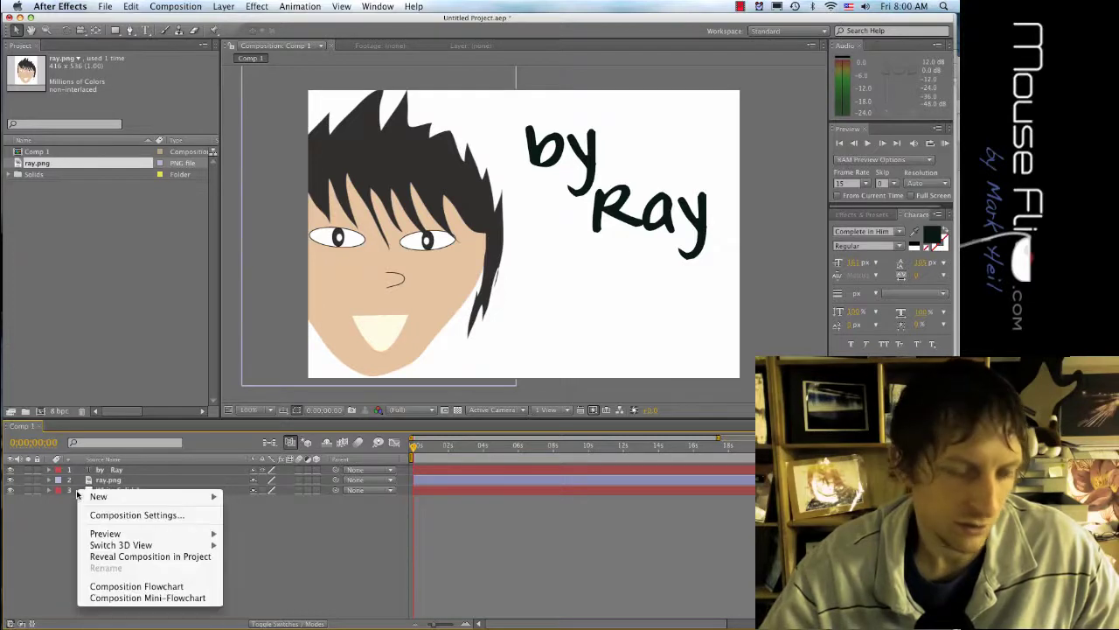
left_click(76, 489)
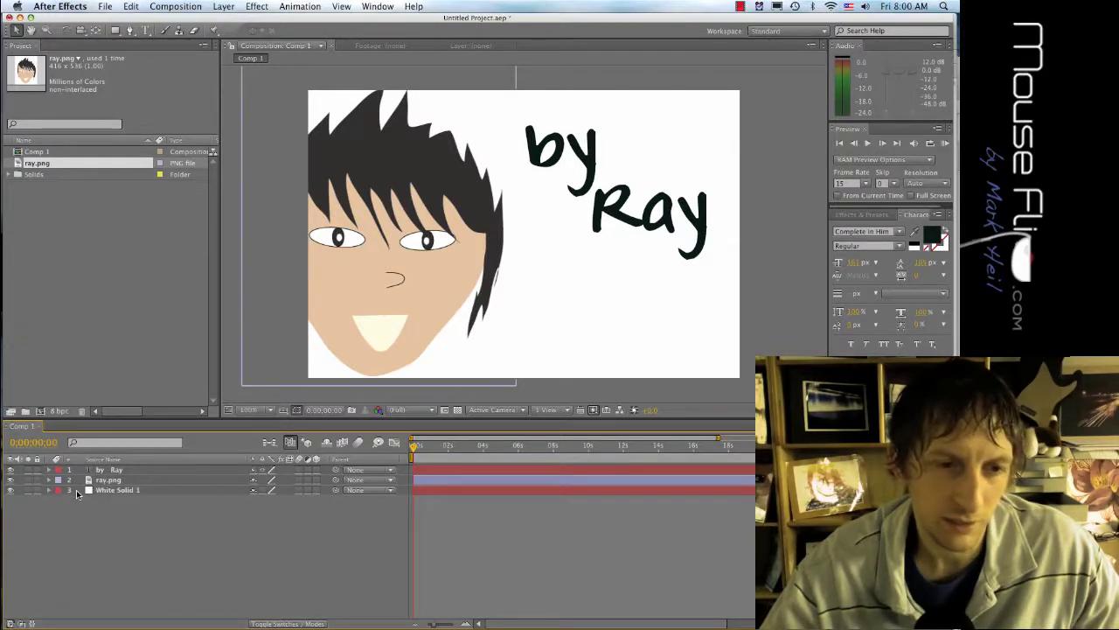
right_click(76, 489)
left_click(76, 490)
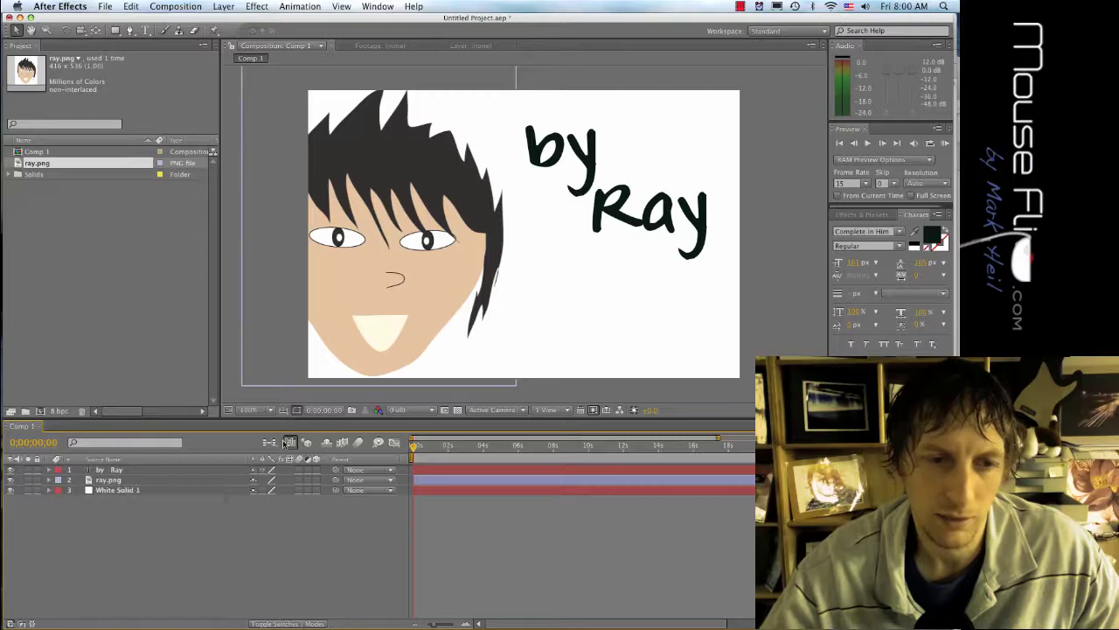
double_click(666, 343)
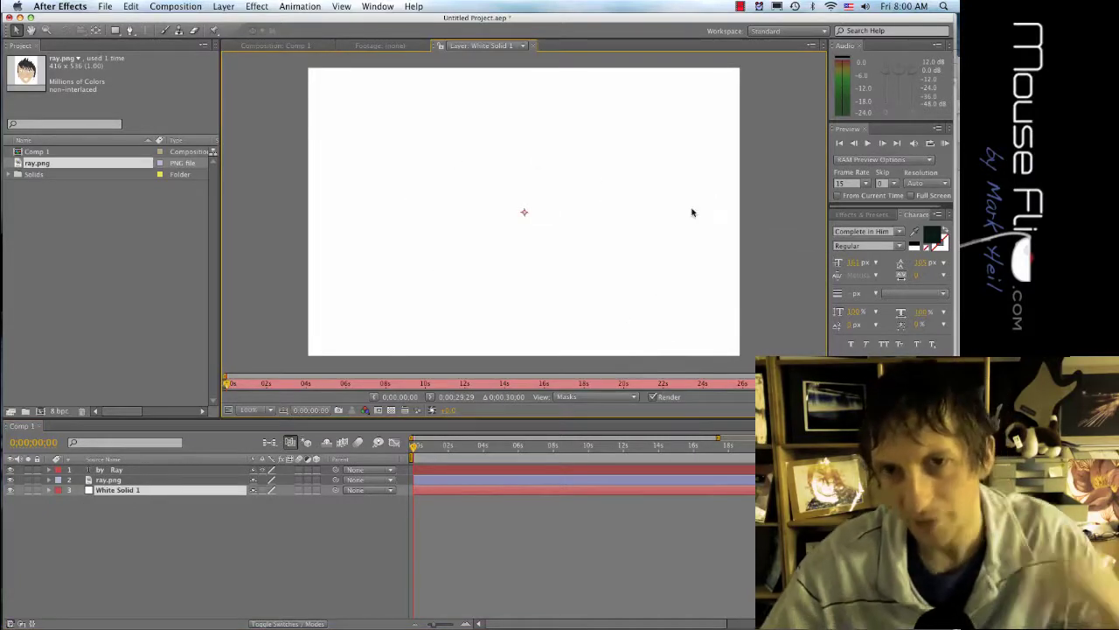
Step: Paint test red brush strokes of 'b', 'y' and 'R' on the white solid
left_click(168, 35)
mouse_move(536, 91)
left_mouse_down()
mouse_move(532, 152)
mouse_move(537, 125)
mouse_move(571, 133)
mouse_move(537, 159)
left_mouse_up()
mouse_move(584, 129)
left_mouse_down()
mouse_move(570, 161)
mouse_move(618, 134)
mouse_move(603, 176)
mouse_move(553, 175)
left_mouse_up()
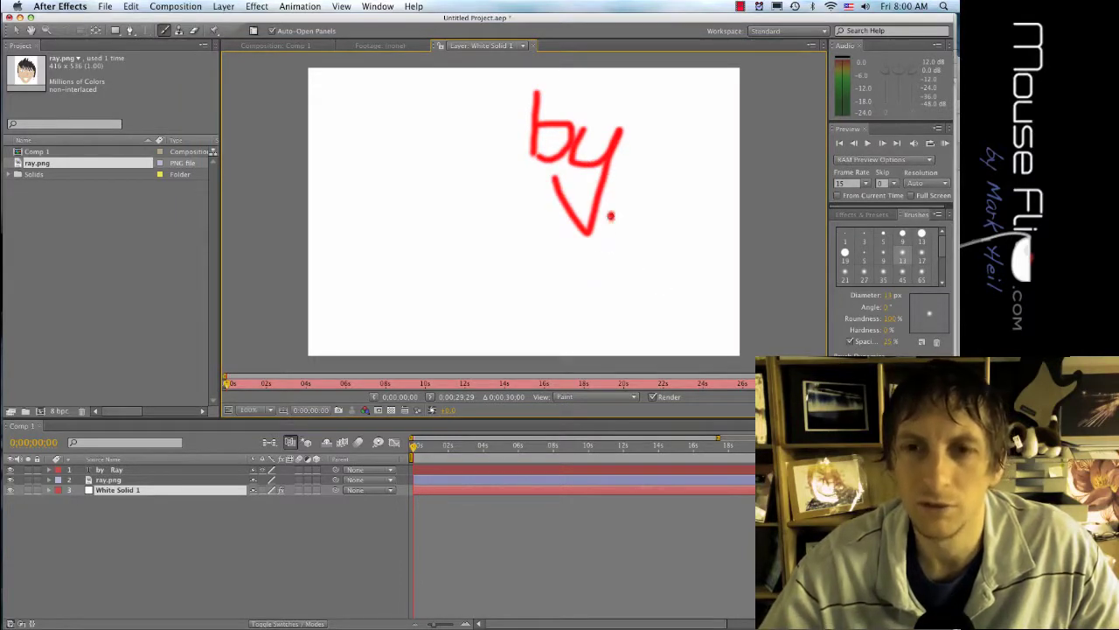
mouse_move(607, 212)
left_mouse_down()
mouse_move(644, 222)
mouse_move(608, 249)
mouse_move(632, 256)
mouse_move(625, 265)
mouse_move(651, 256)
mouse_move(639, 305)
mouse_move(580, 338)
left_mouse_up()
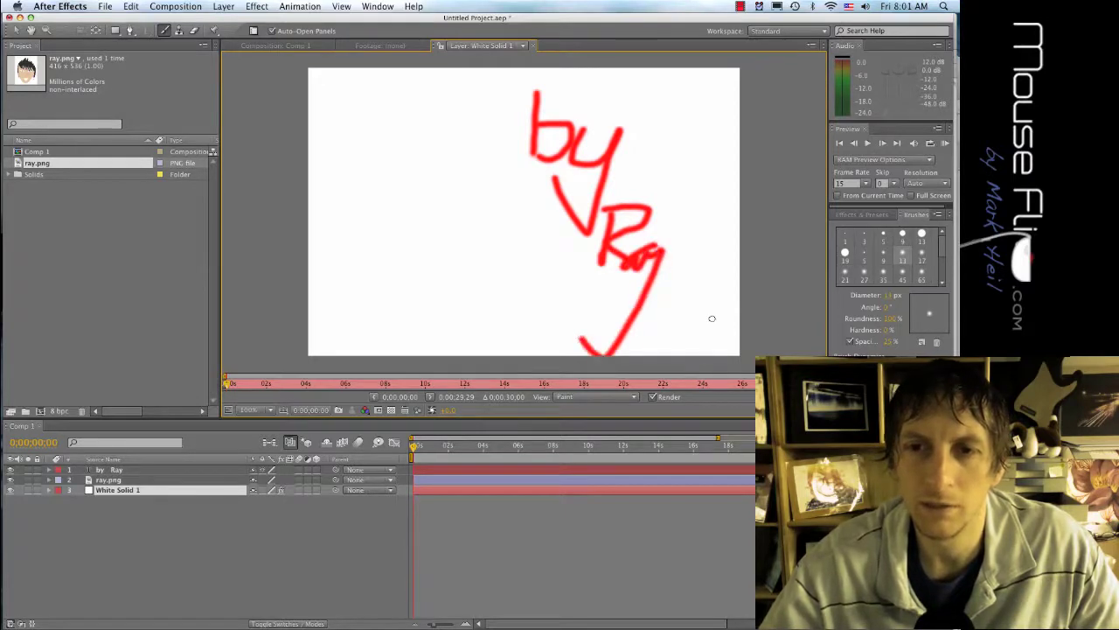
Step: Undo the painted strokes and return to the Comp 1 composition
key("super+z")
key("super+z")
key("super+z")
key("super+z")
key("super+z")
key("super+z")
key("super+z")
key("super+z")
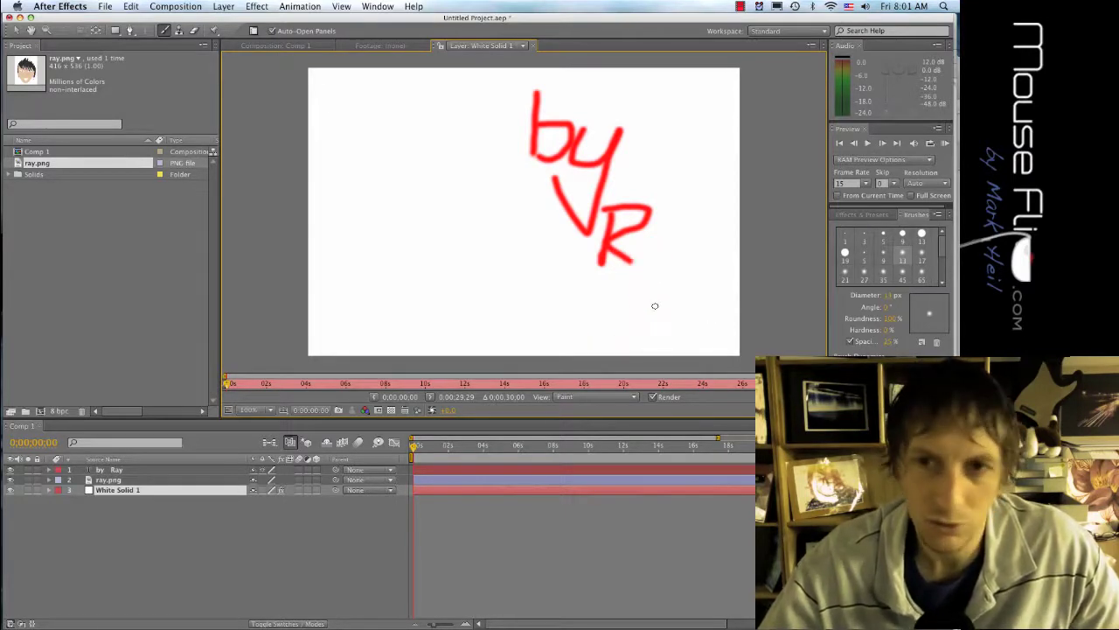
key("super+z")
key("super+z")
key("super+z")
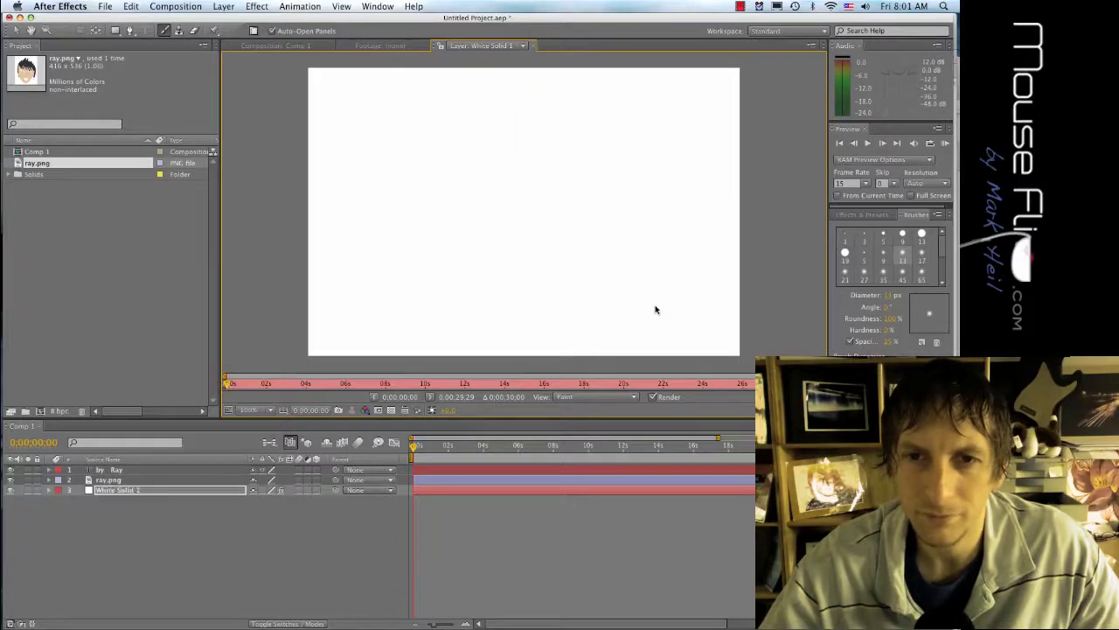
left_click(274, 48)
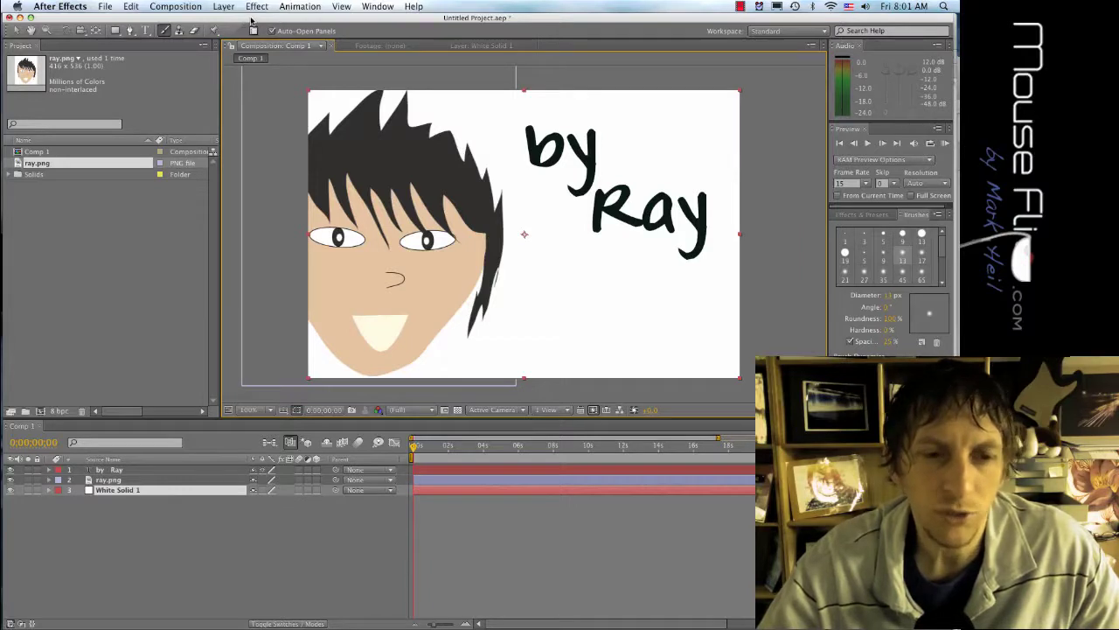
Step: Select the 'by Ray' layer and apply Effect > Generate > Stroke to it
left_click(146, 479)
left_click(145, 471)
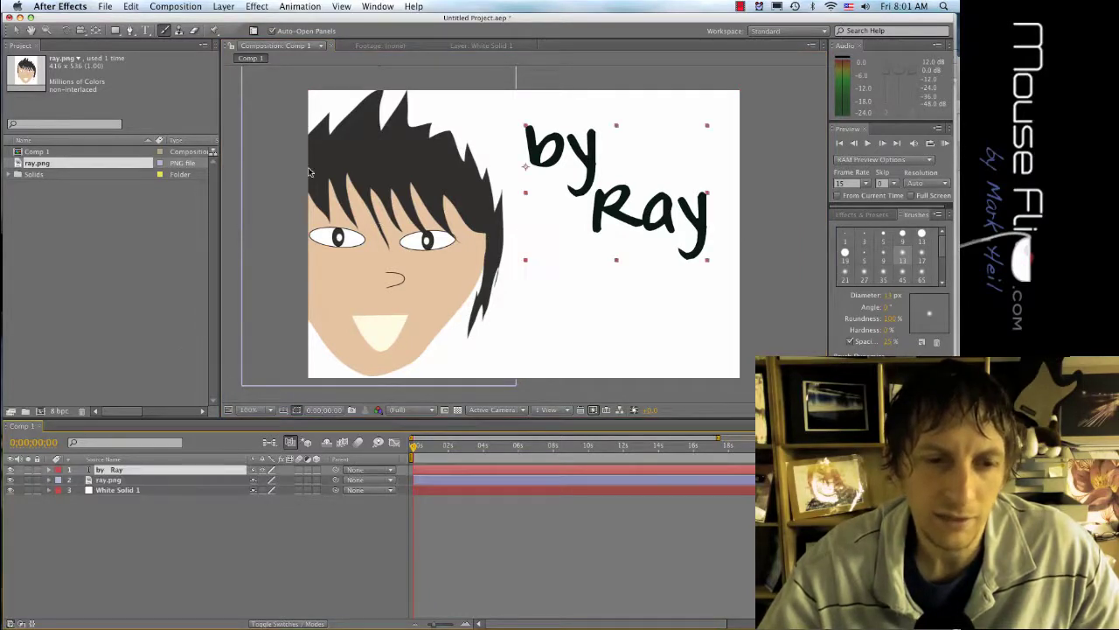
left_click(256, 7)
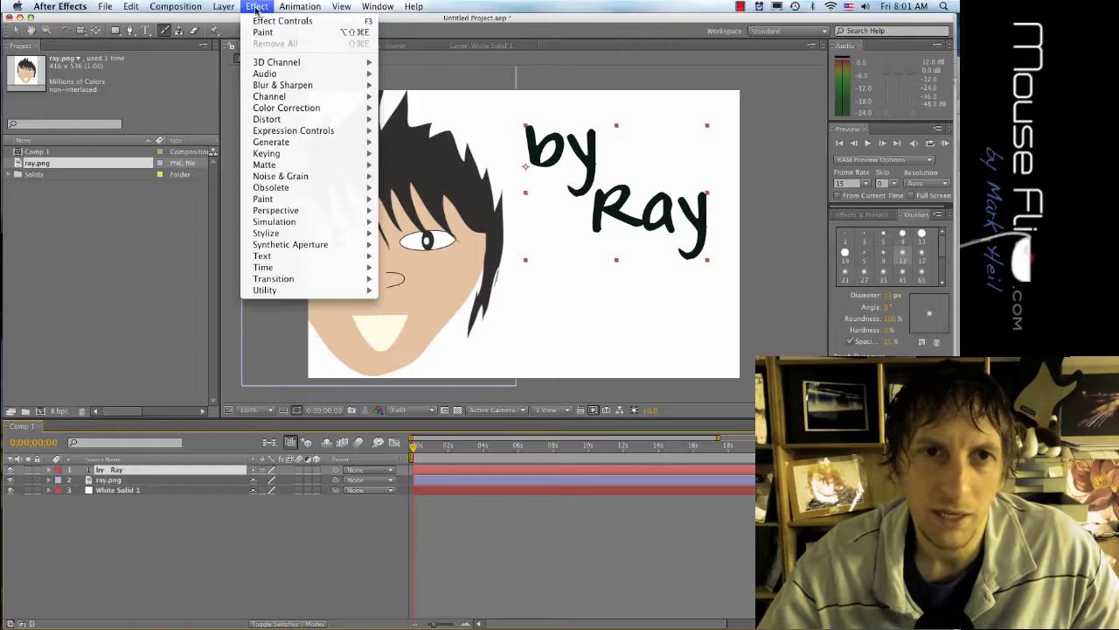
mouse_move(290, 199)
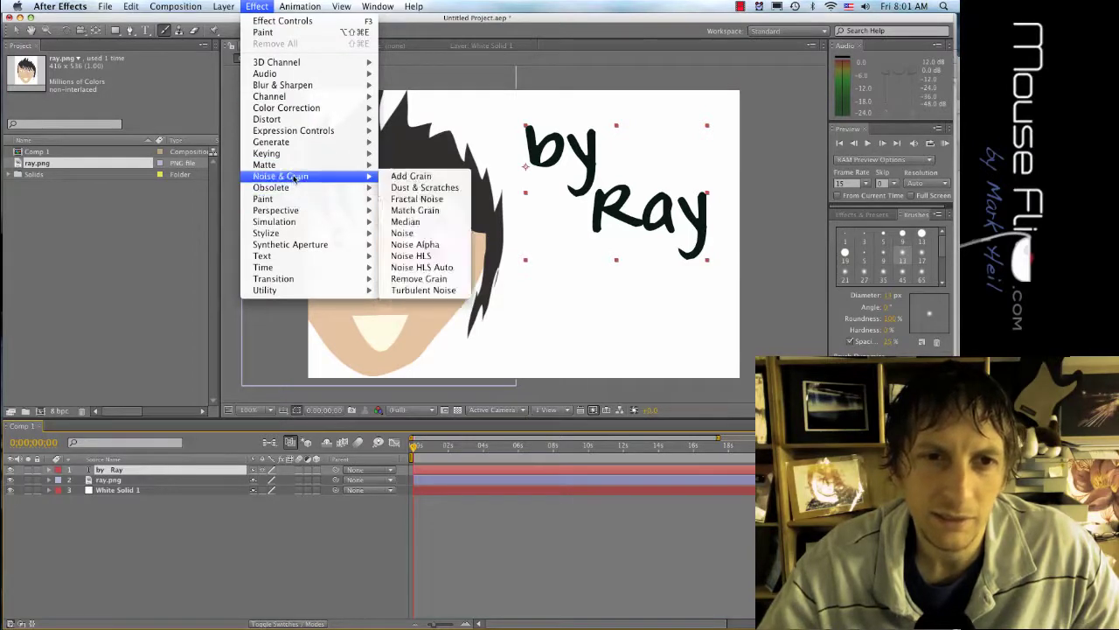
mouse_move(304, 145)
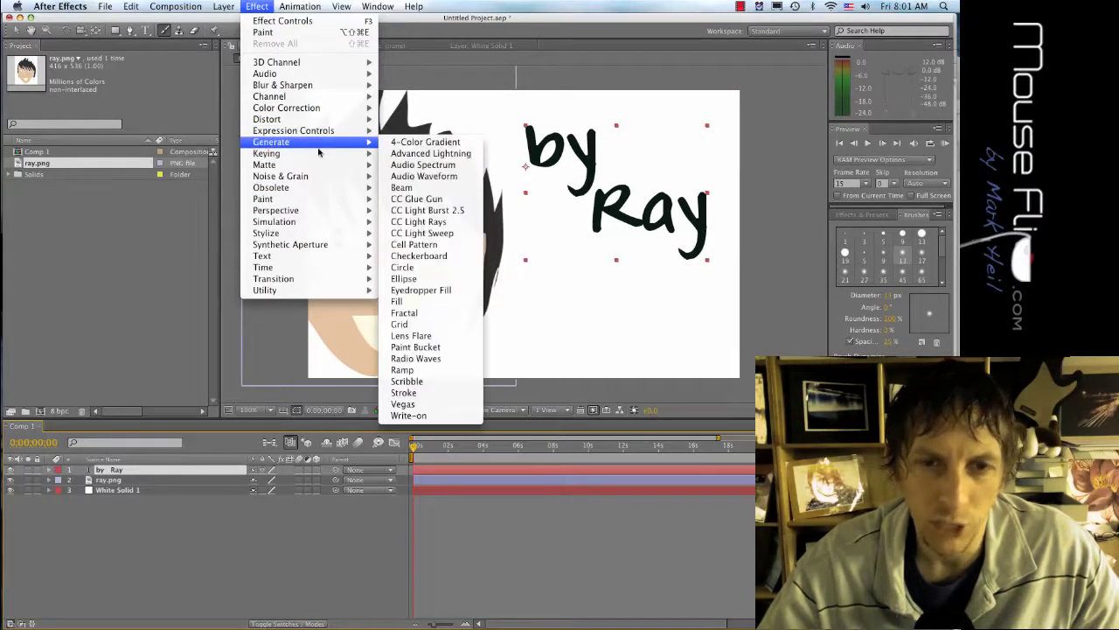
left_click(405, 393)
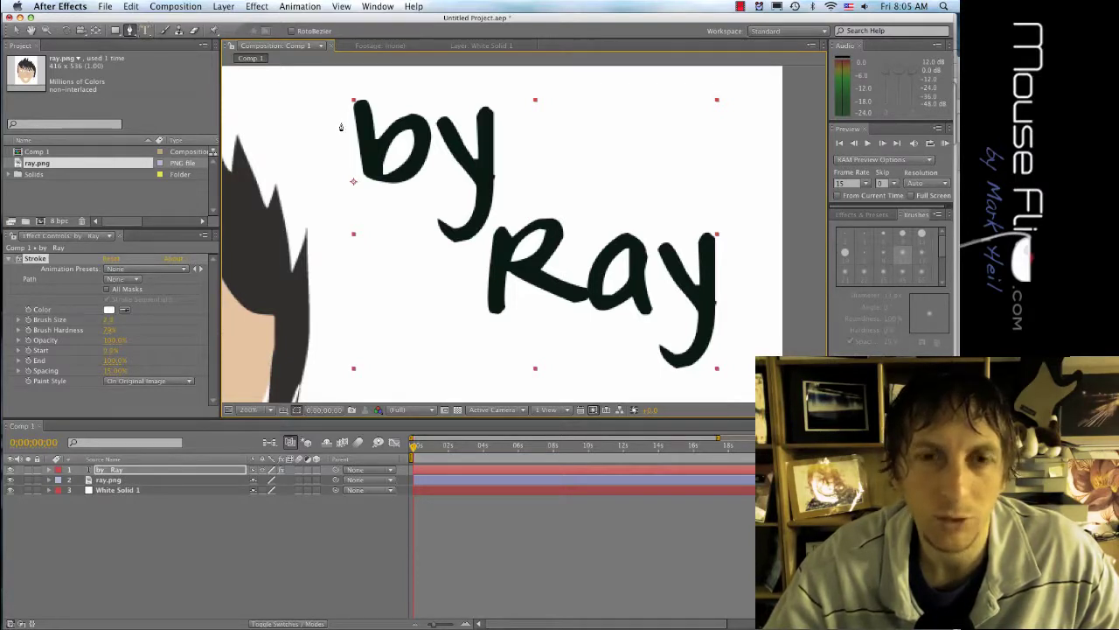
Step: Trace the b's stem and bowl with Pen points, then continue down the y
left_click(361, 109)
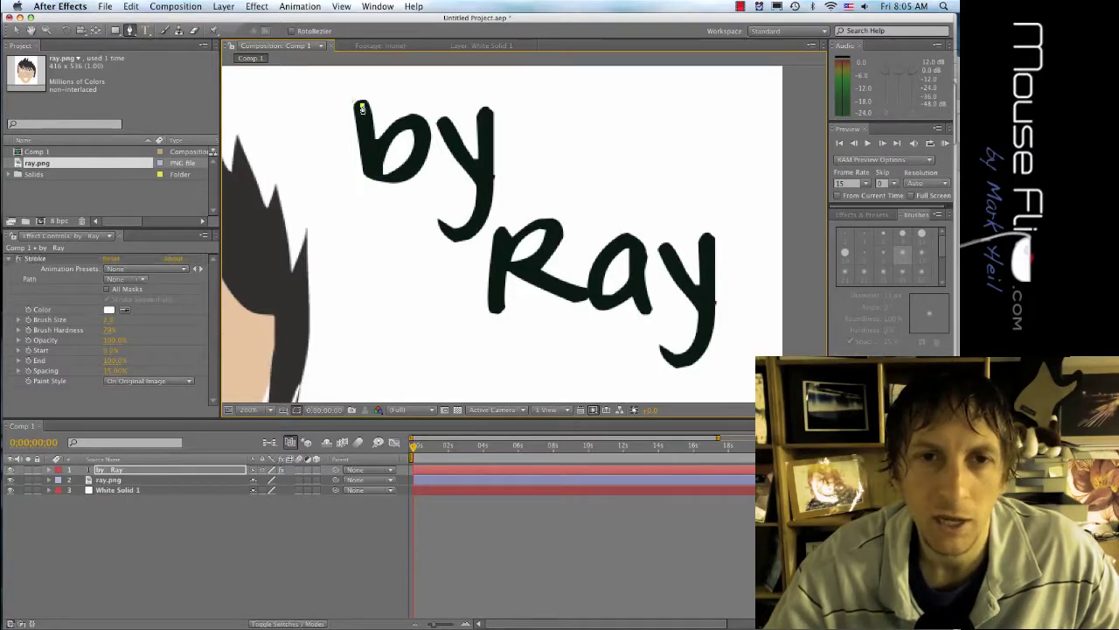
left_click(374, 176)
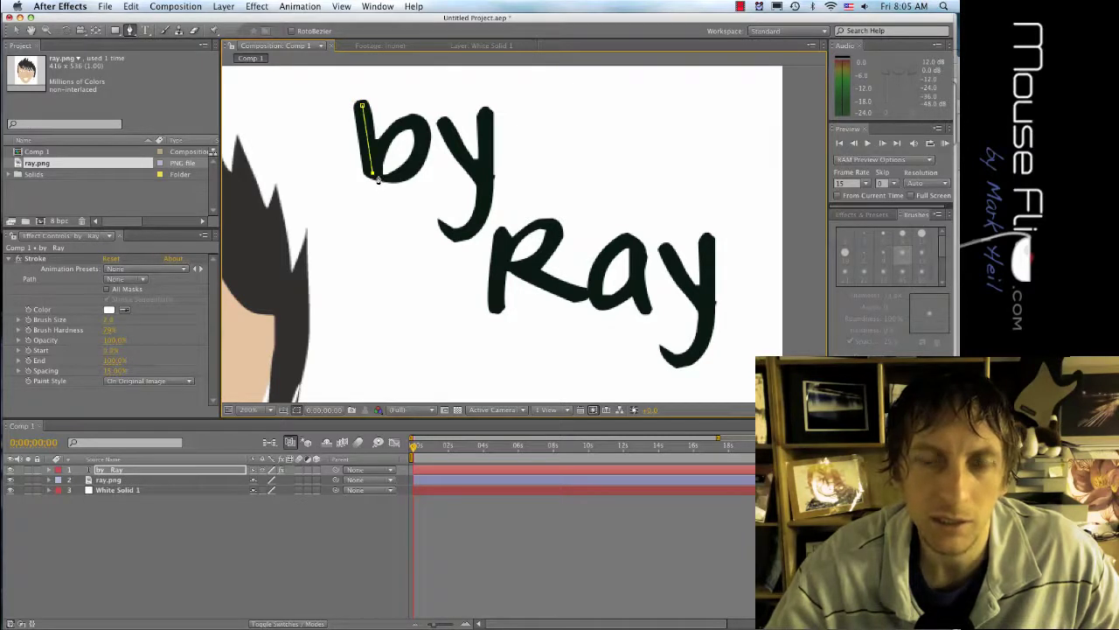
left_click_drag(365, 187, 451, 162)
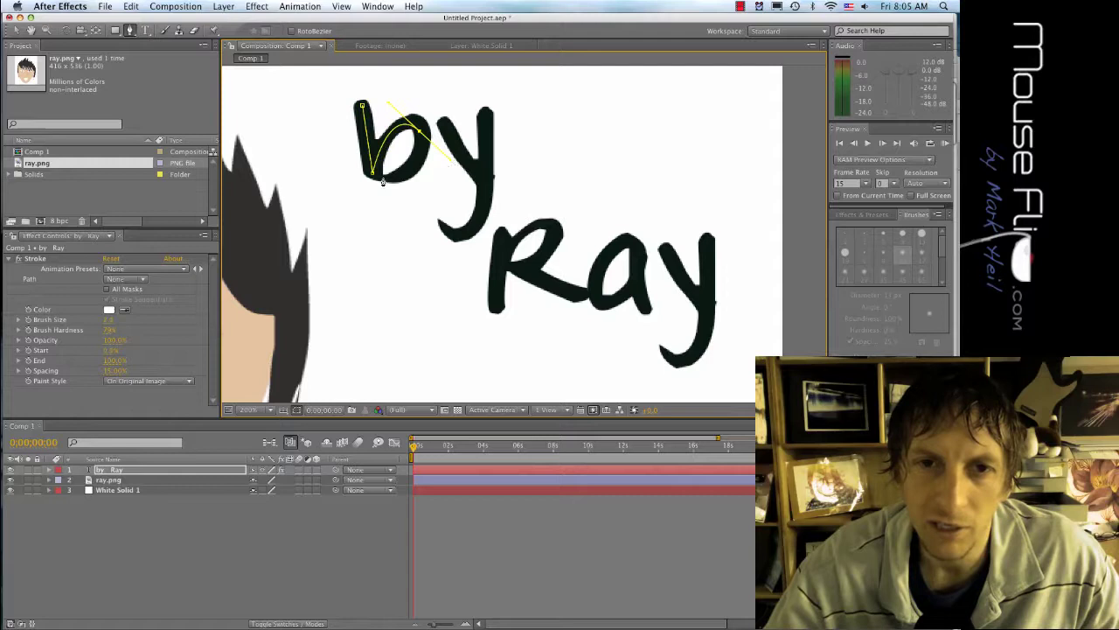
left_click_drag(382, 181, 450, 163)
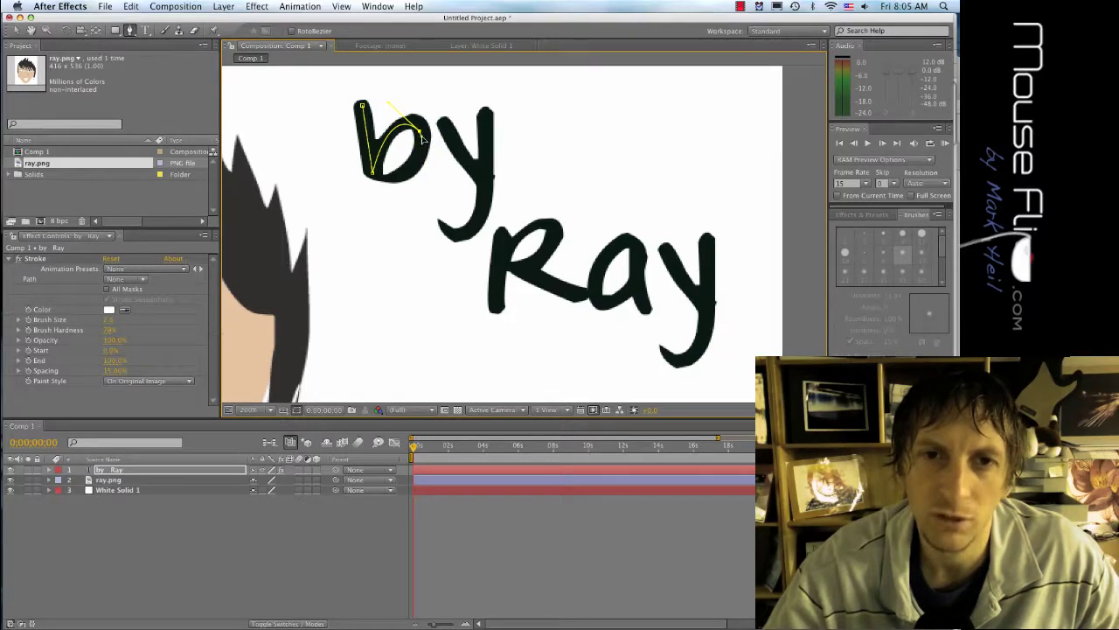
left_click(383, 180)
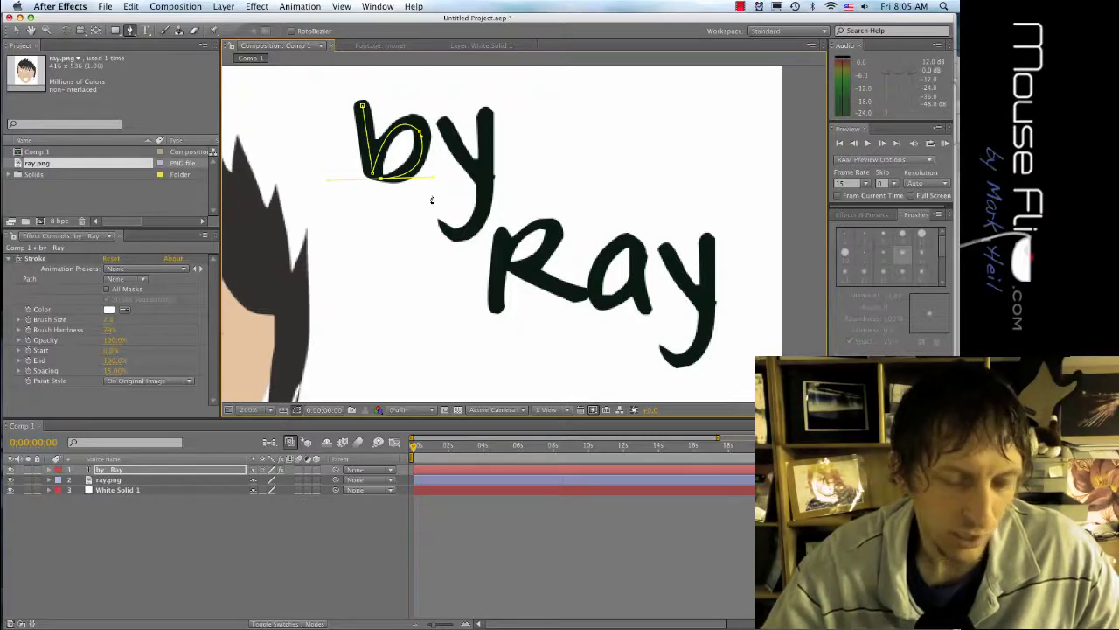
left_click(361, 105)
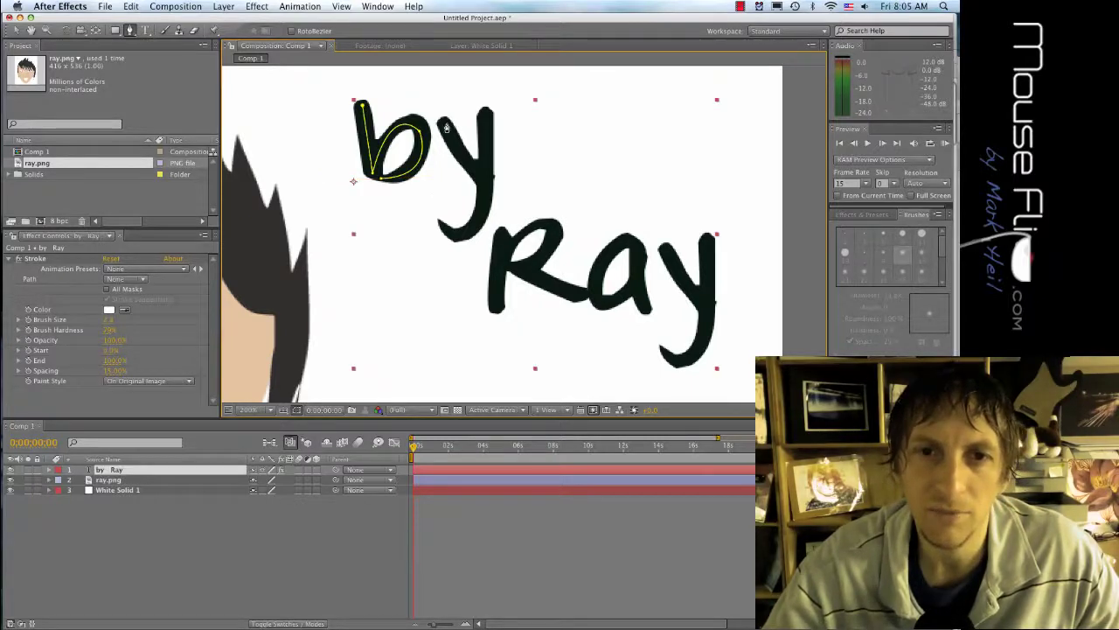
left_click(481, 175)
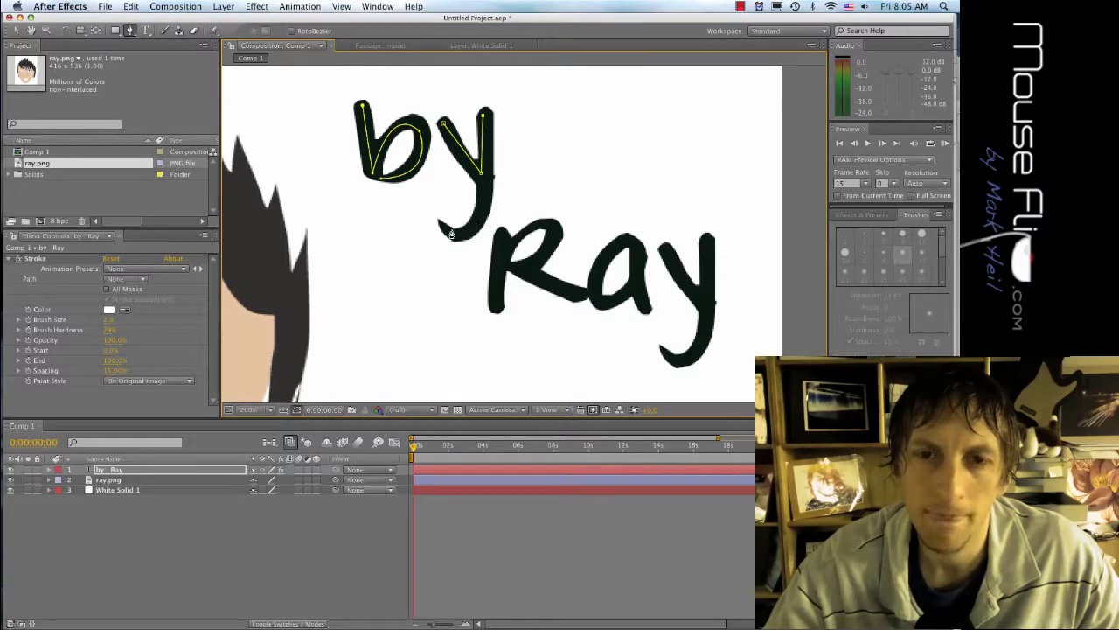
left_click_drag(452, 233, 412, 206)
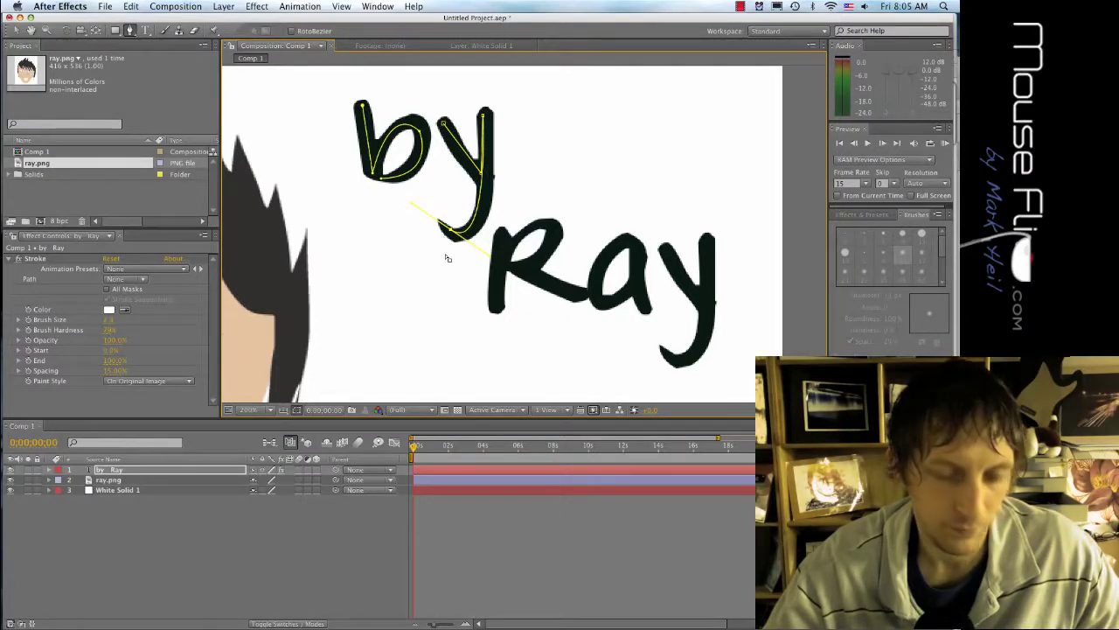
Step: Extend the path down the R, reshape its curve handles along the leg, and start the a
key("v")
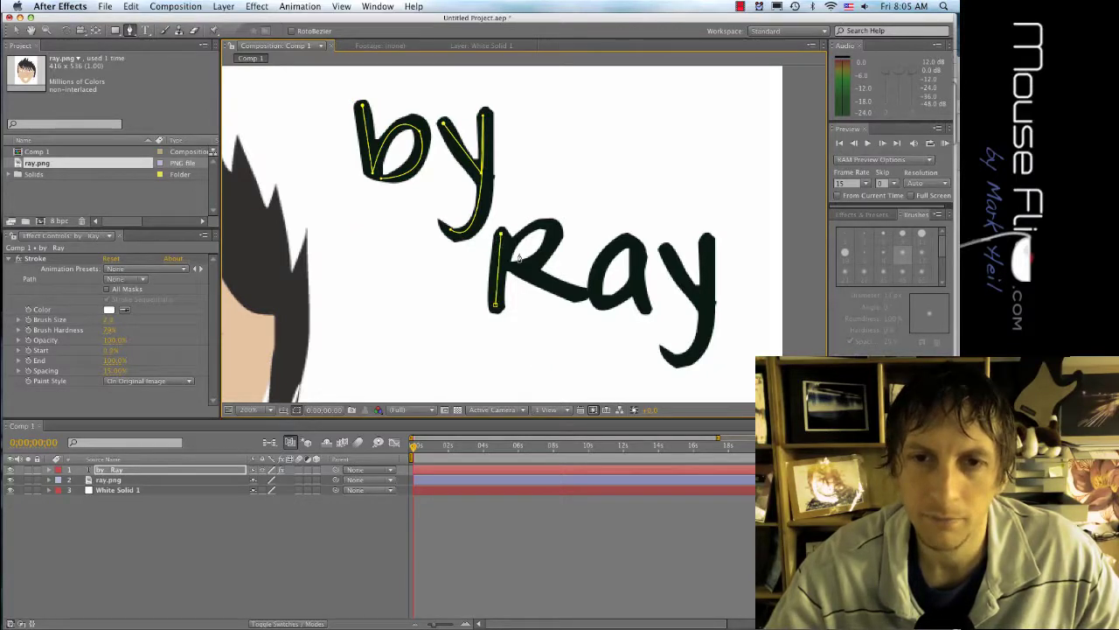
left_click_drag(511, 269, 402, 320)
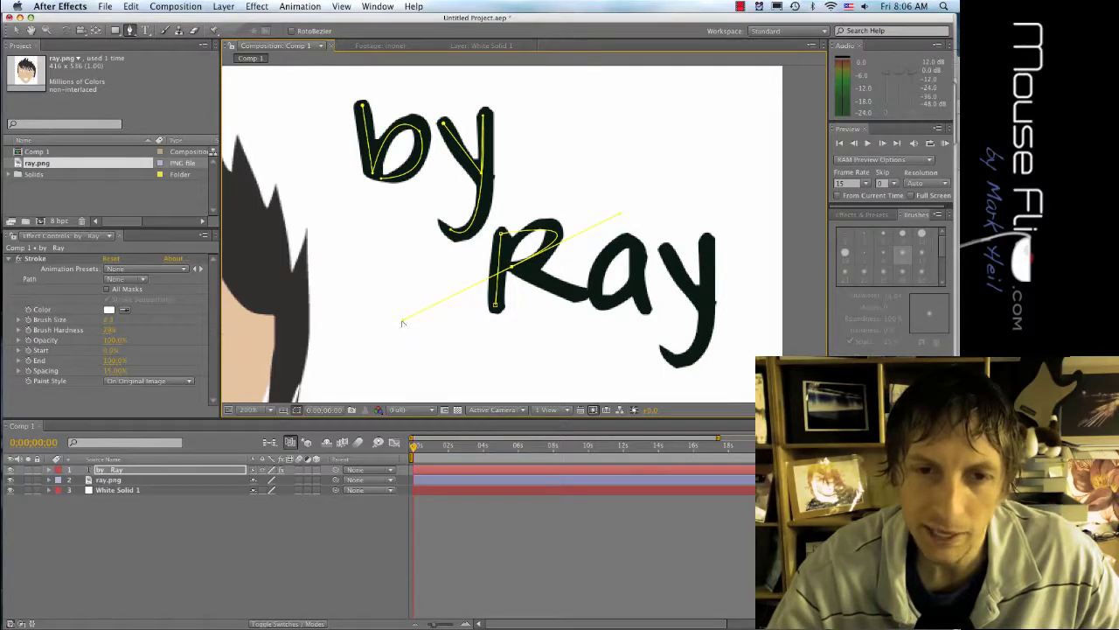
left_click_drag(402, 322, 575, 297)
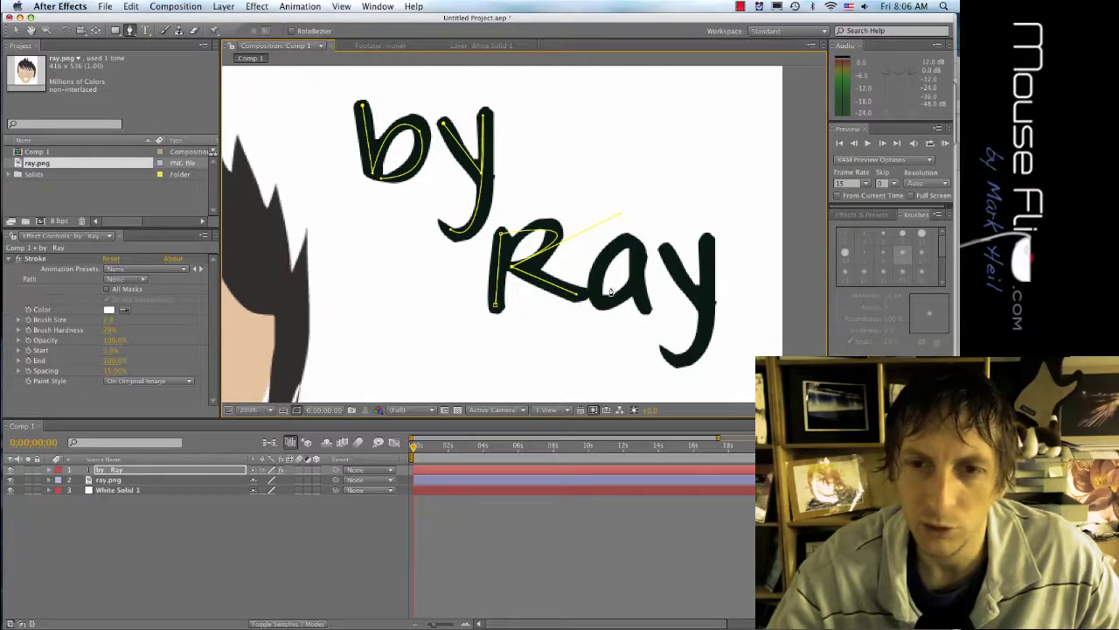
left_click(603, 276)
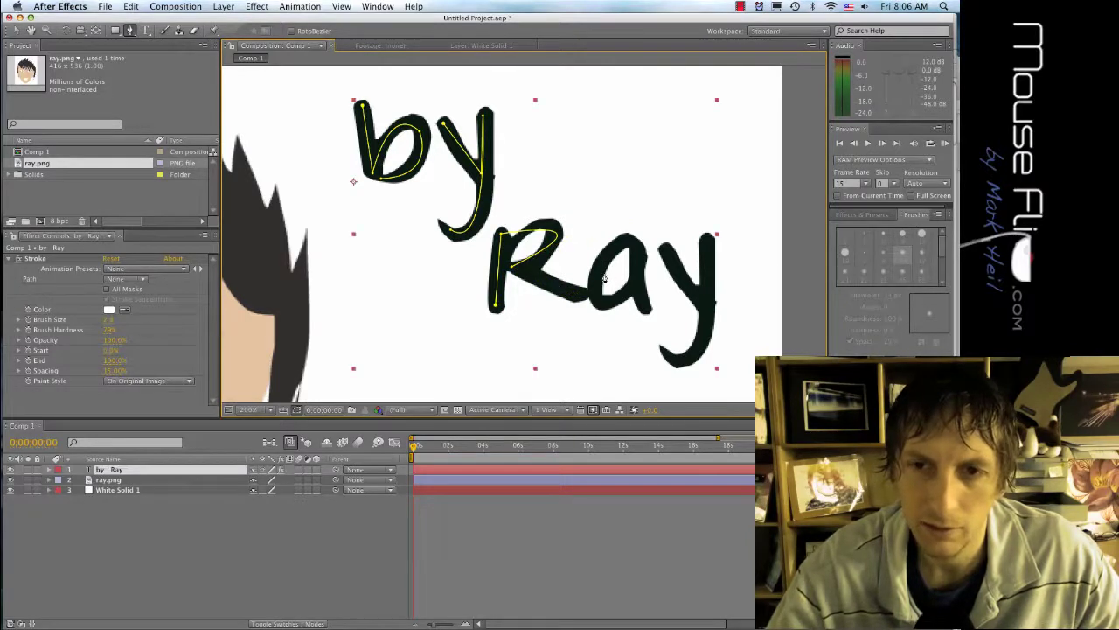
left_click(603, 278)
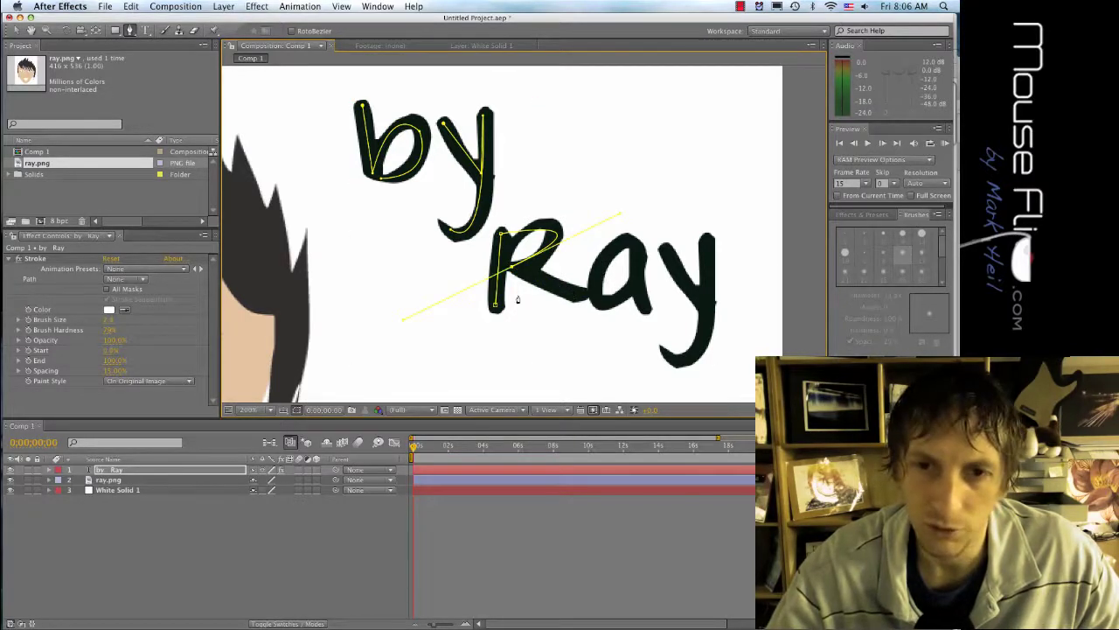
mouse_move(403, 323)
left_mouse_down()
mouse_move(529, 314)
mouse_move(582, 297)
left_mouse_up()
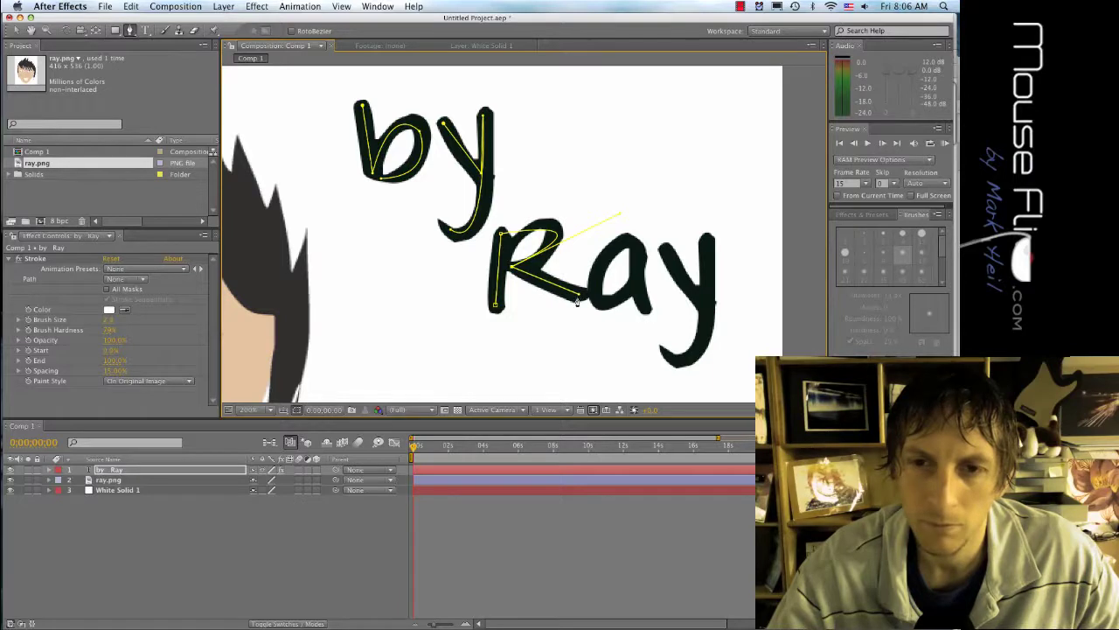
left_click(578, 302)
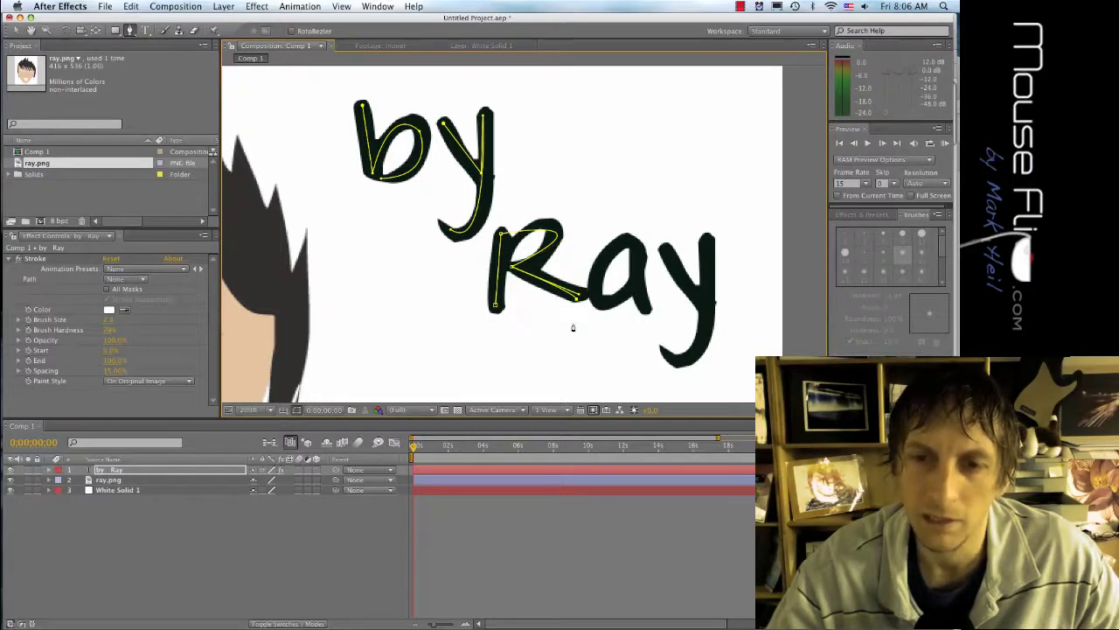
left_click(605, 289)
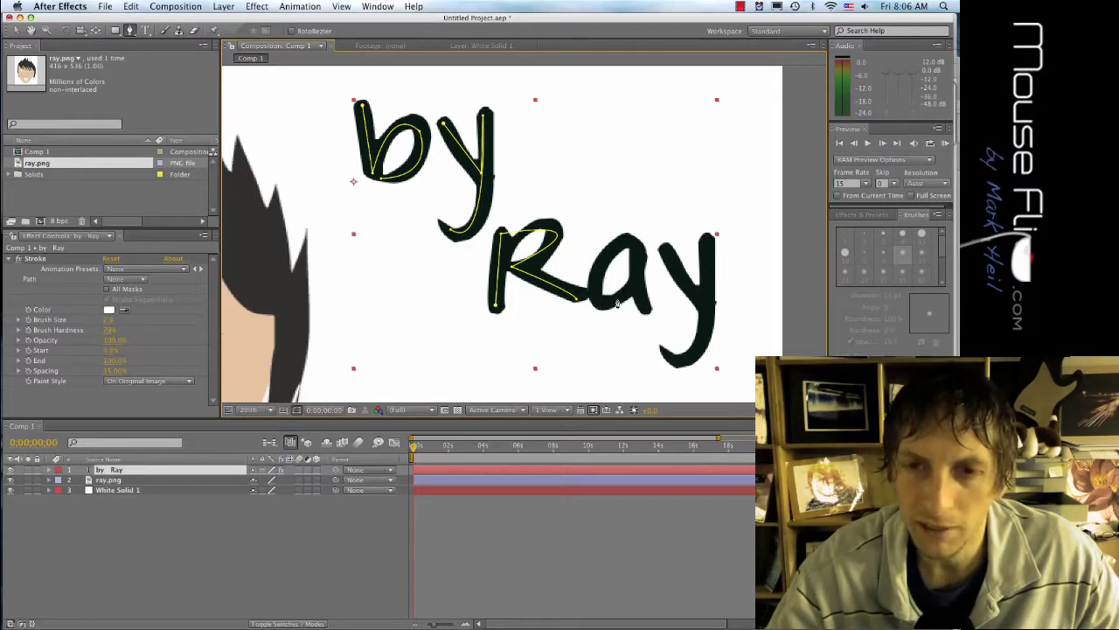
left_click(647, 308)
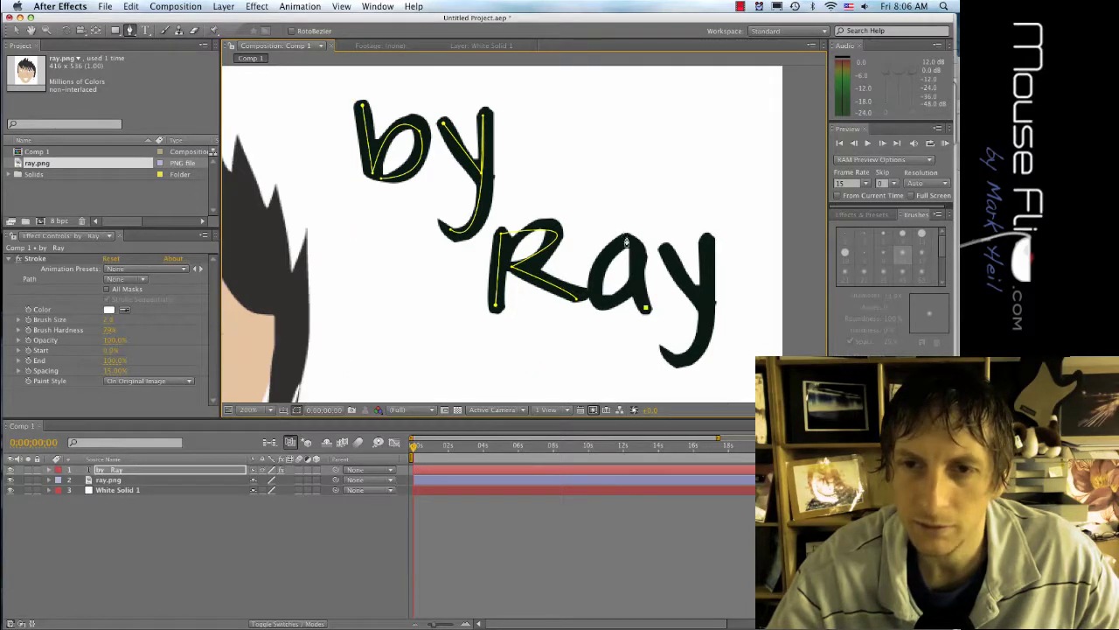
left_click(636, 247)
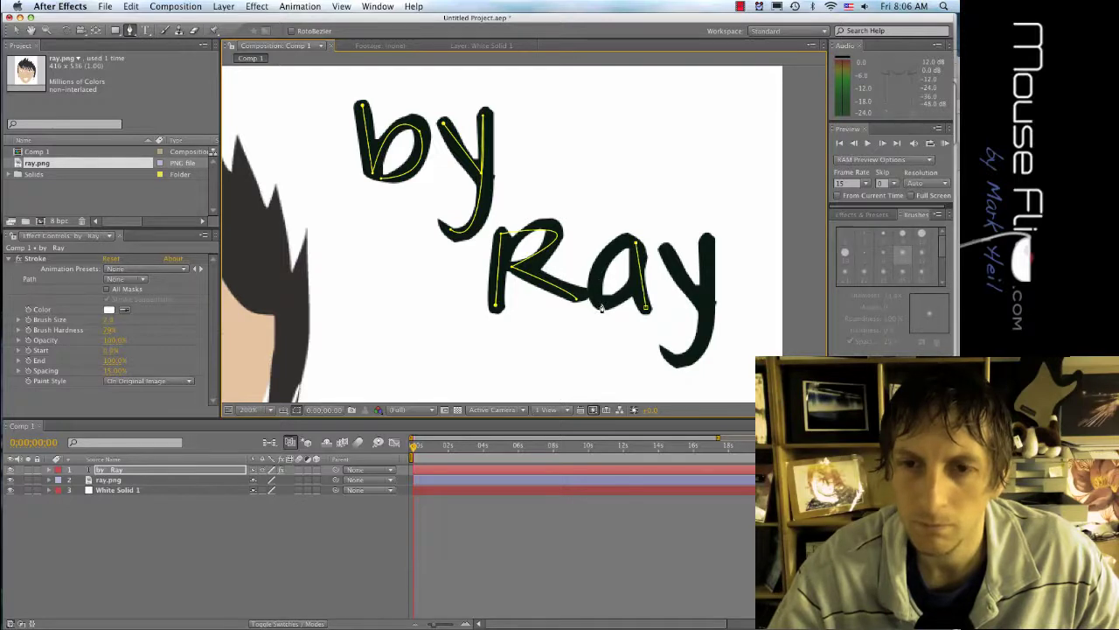
Step: Curve the path through the a, then add points down Ray's y to a curved tail
mouse_move(602, 307)
left_mouse_down()
mouse_move(614, 370)
mouse_move(627, 367)
mouse_move(622, 325)
left_mouse_up()
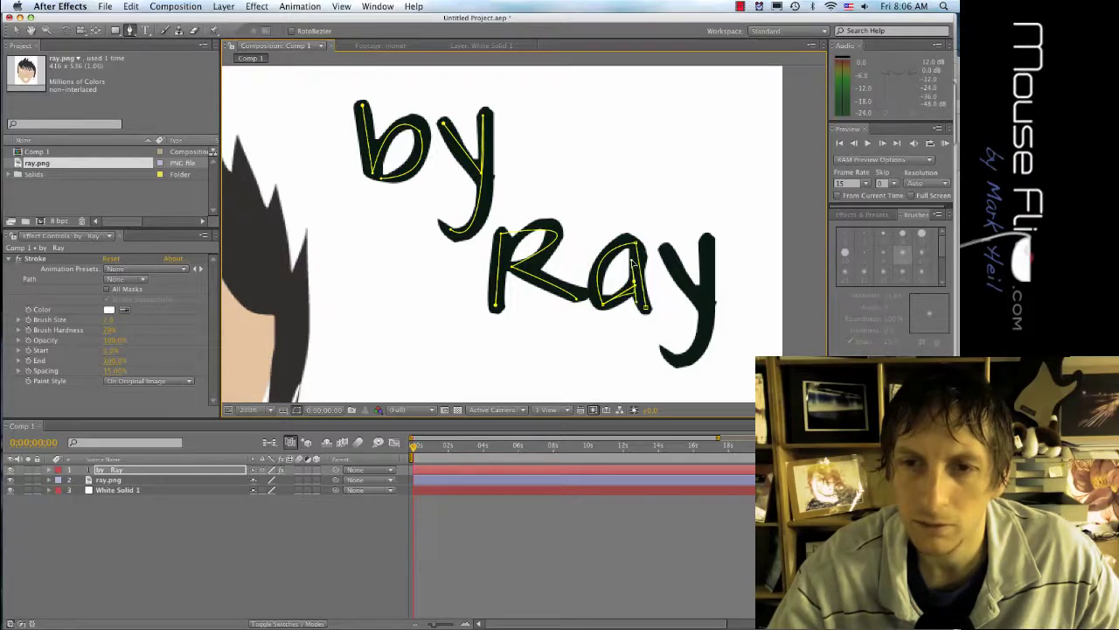
left_click_drag(641, 255, 671, 252)
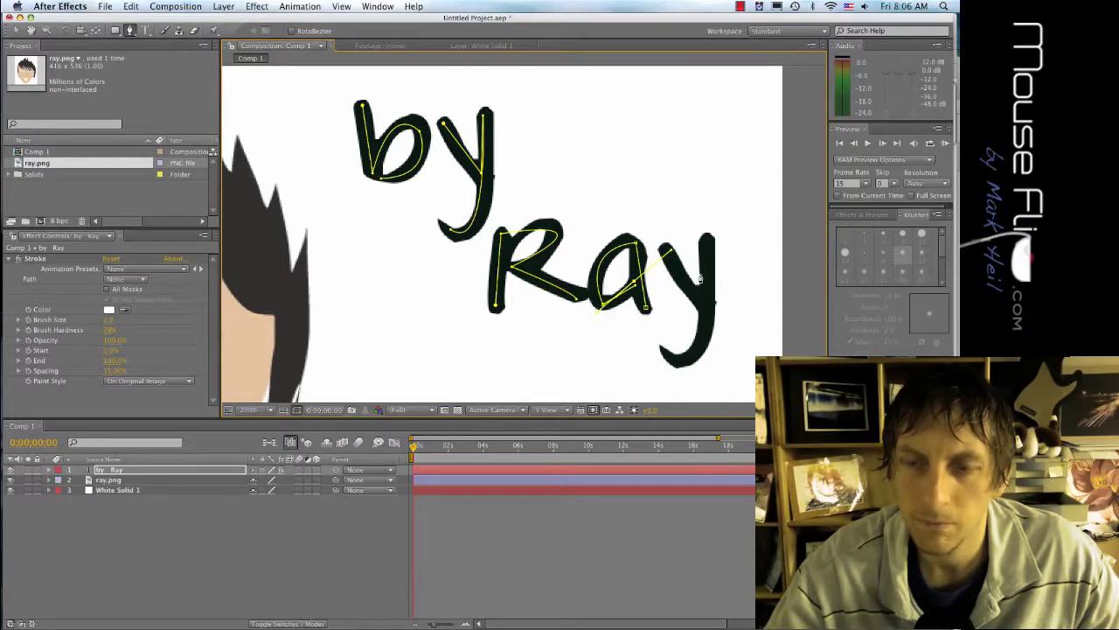
left_click(655, 317)
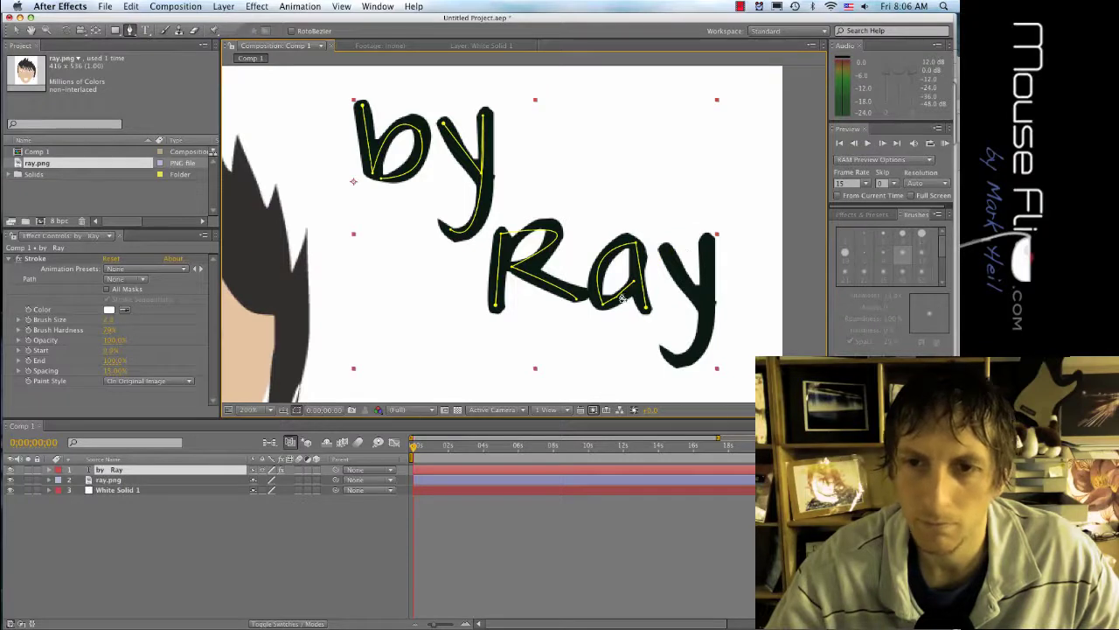
left_click(667, 252)
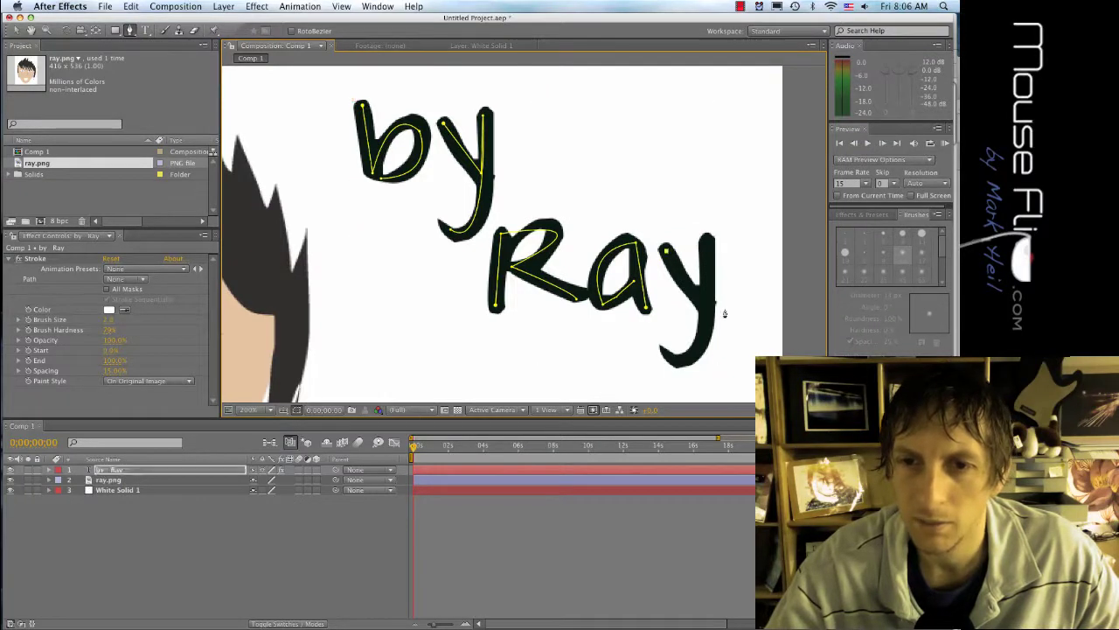
left_click(700, 301)
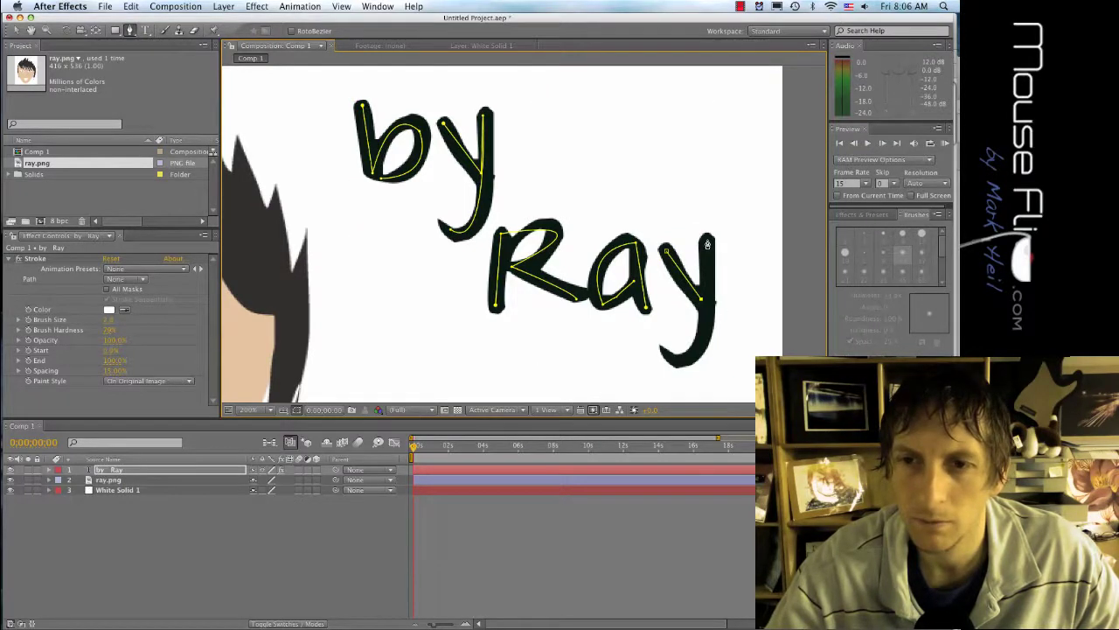
left_click_drag(671, 360, 640, 338)
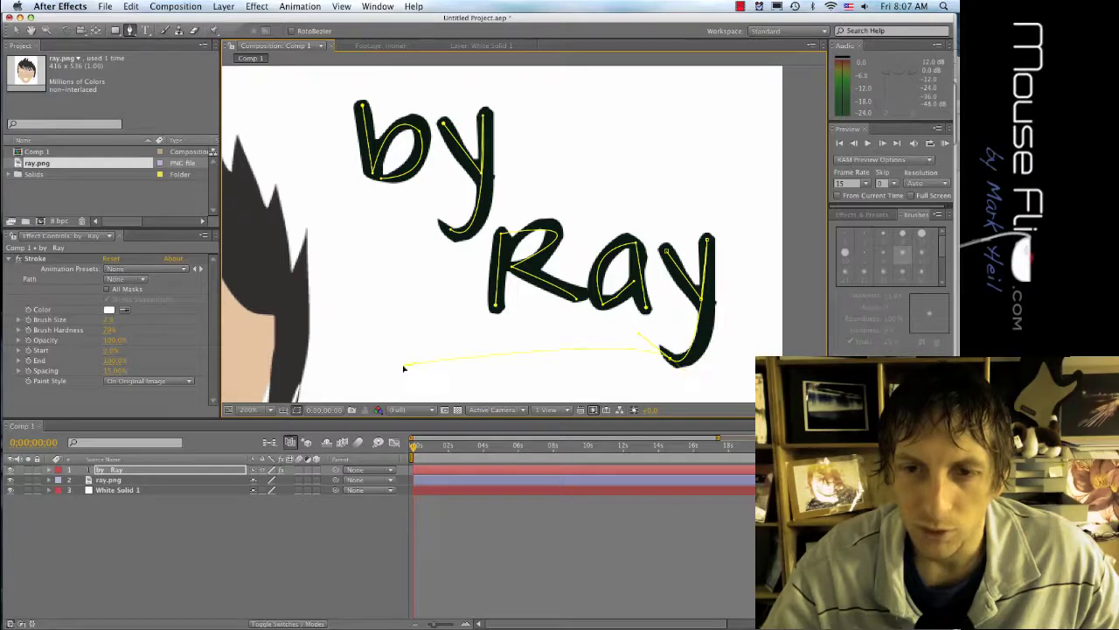
Step: Drag the path into a swoosh sweeping left beneath Ray, then bring the whole face into view
scroll(346, 386, "down", 2)
left_click_drag(352, 385, 317, 326)
scroll(586, 231, "up", 3)
scroll(592, 233, "down", 5)
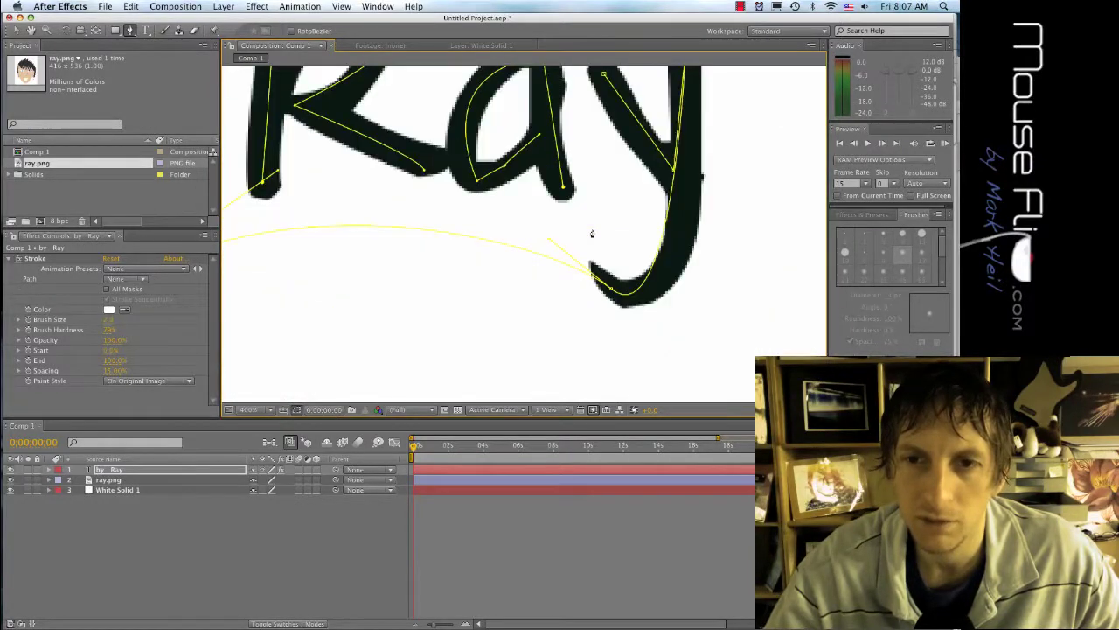
scroll(580, 229, "up", 3)
scroll(580, 229, "down", 2)
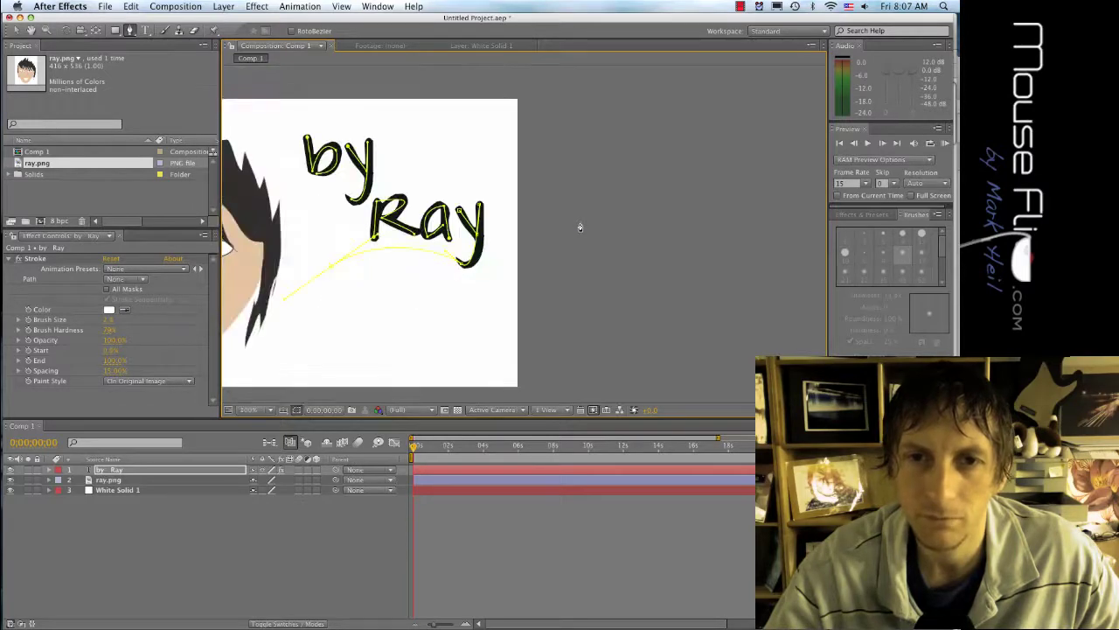
left_click_drag(516, 315, 738, 307)
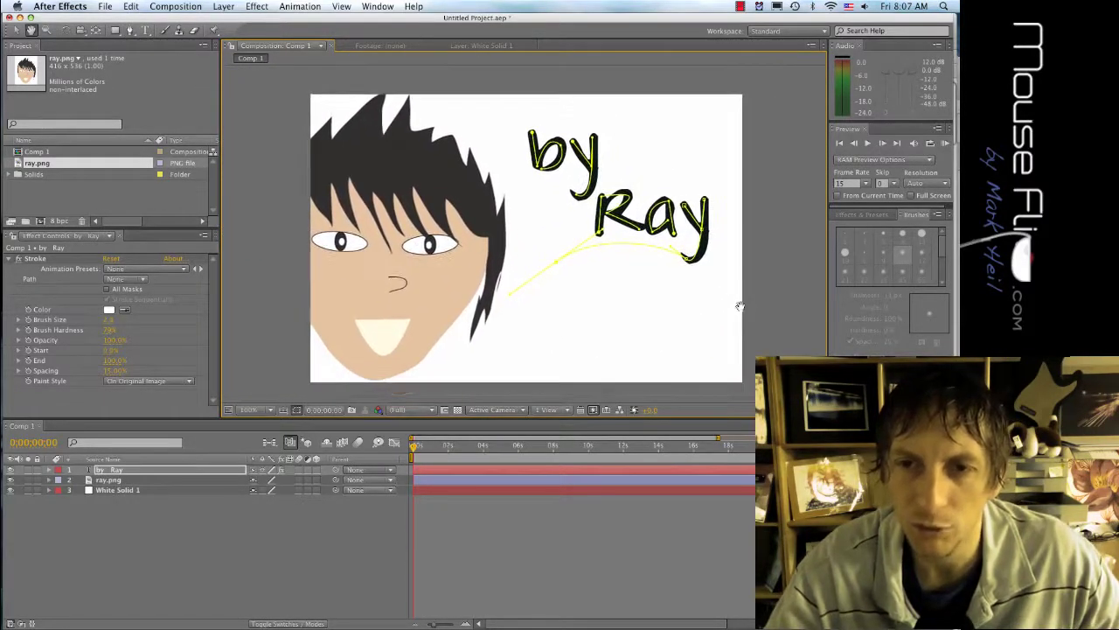
Step: Return to the Selection tool and start renaming the by Ray layer
key("g")
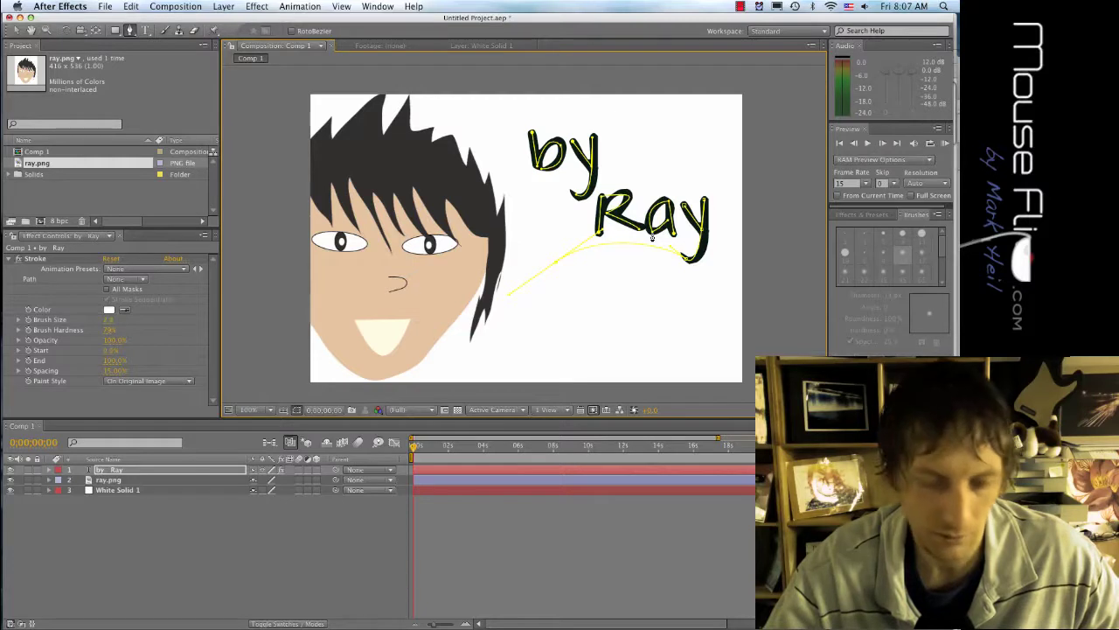
key("v")
key("Return")
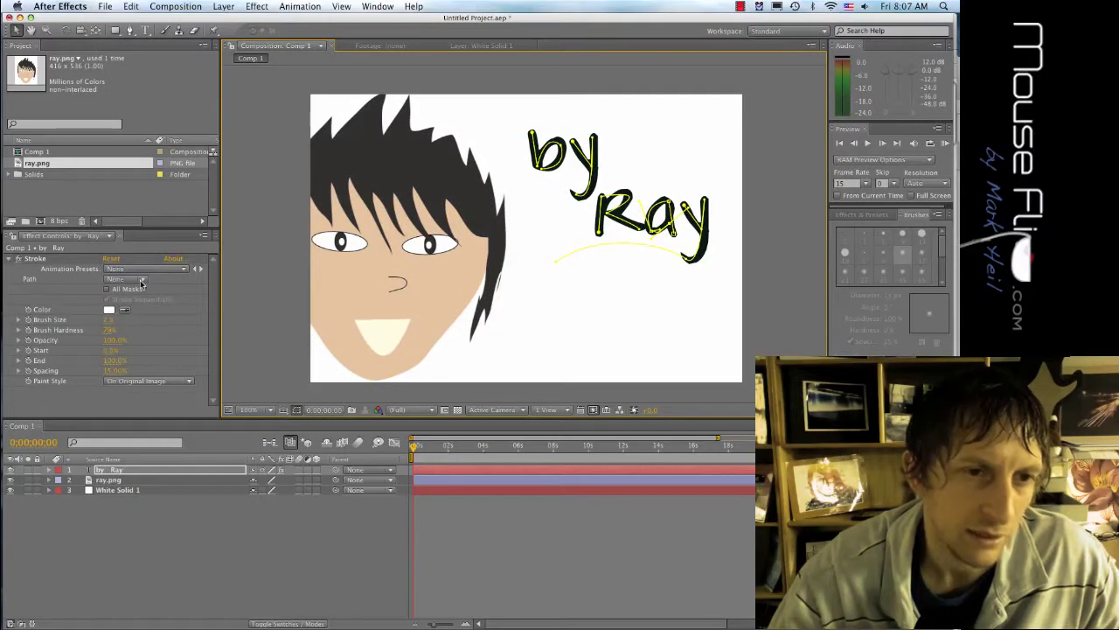
Step: Make the Stroke effect use All Masks, leaving the animation preset at None
left_click(141, 280)
left_click(139, 282)
left_click(145, 271)
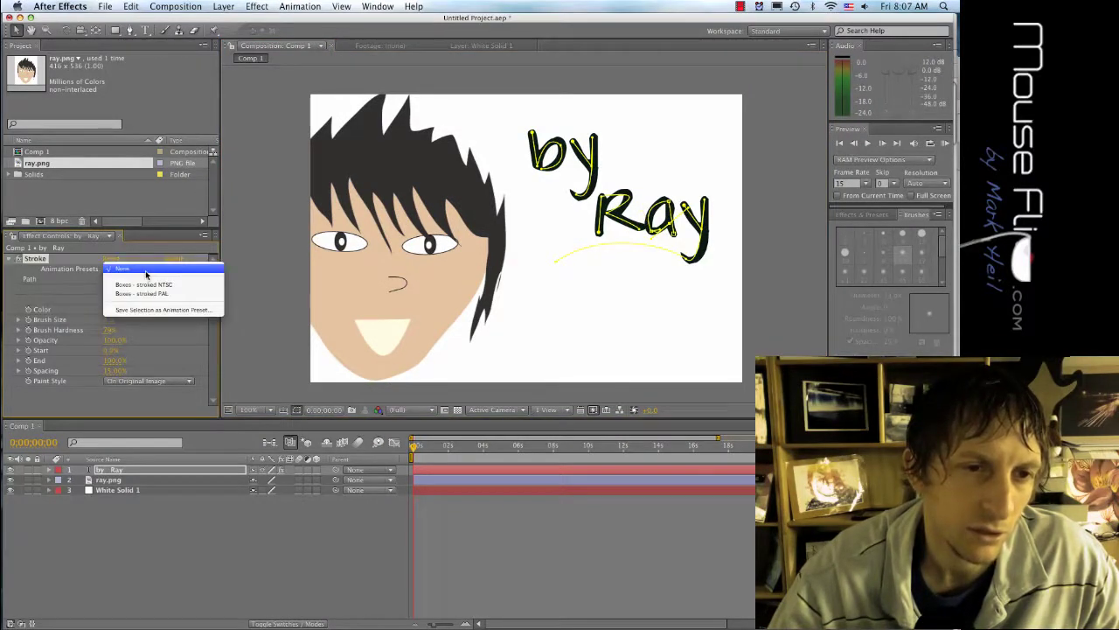
left_click(145, 272)
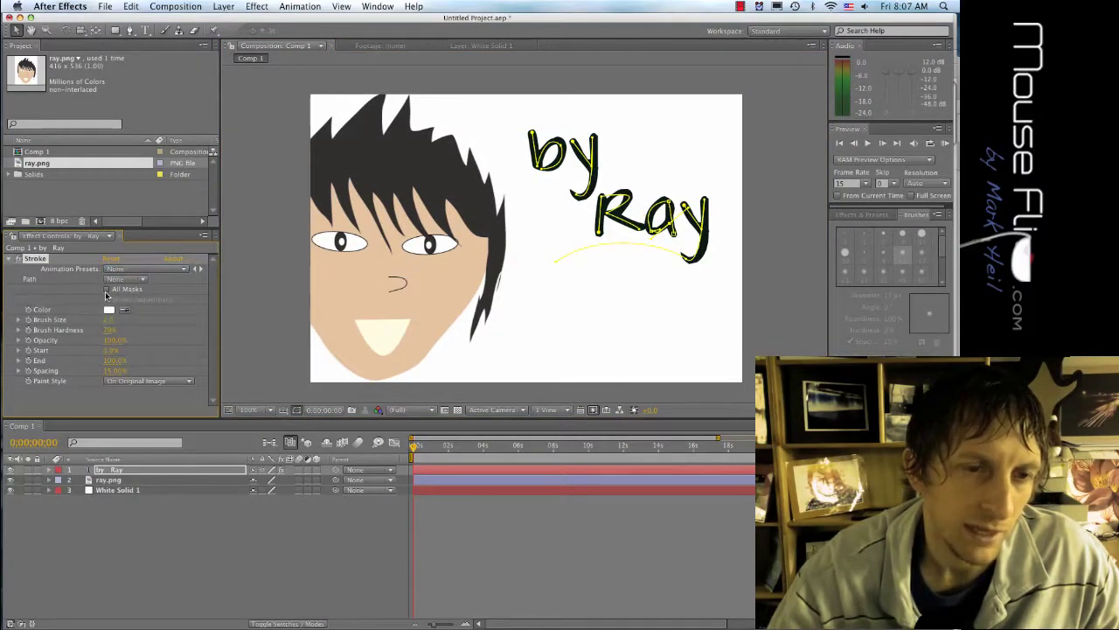
left_click(106, 292)
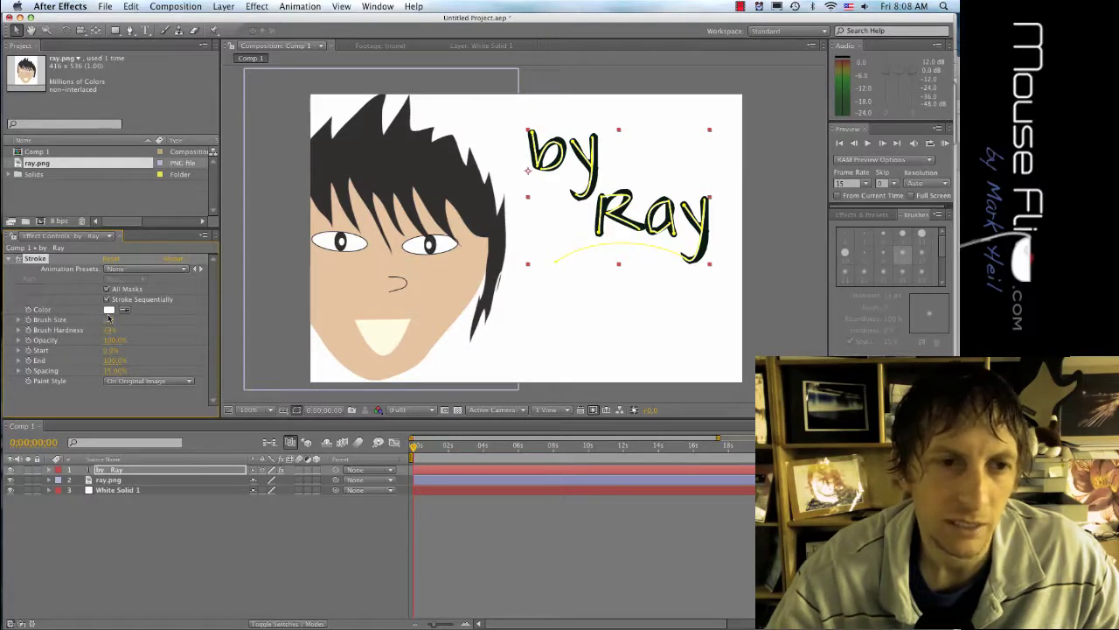
Step: Set the Stroke Color to bright blue and scrub Brush Size larger
left_click(108, 310)
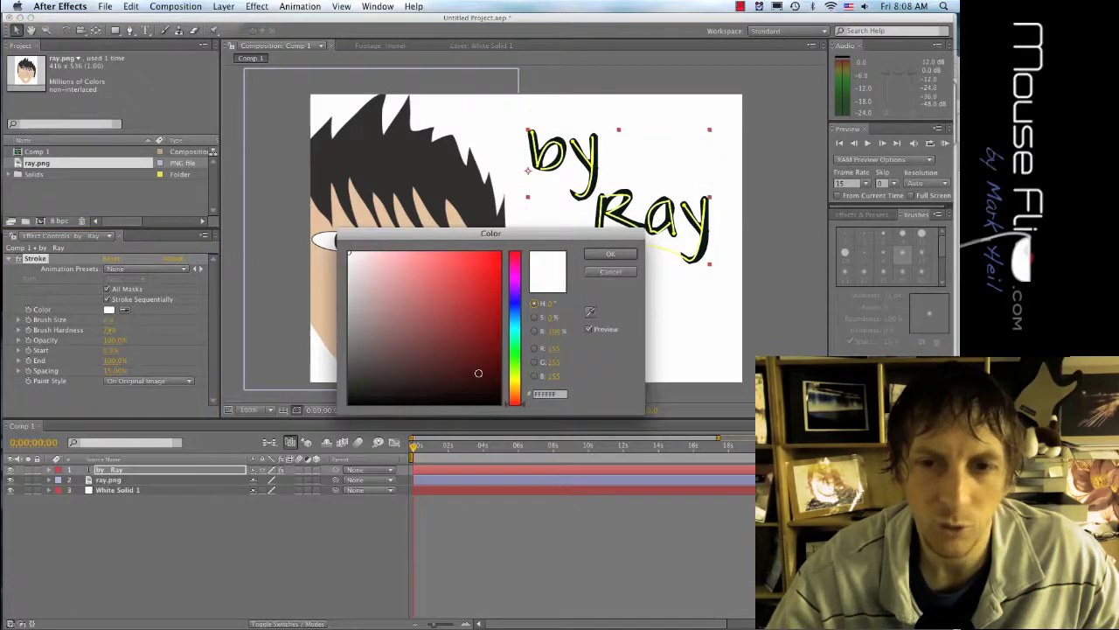
left_click(517, 315)
left_click_drag(455, 322, 479, 293)
left_click(609, 255)
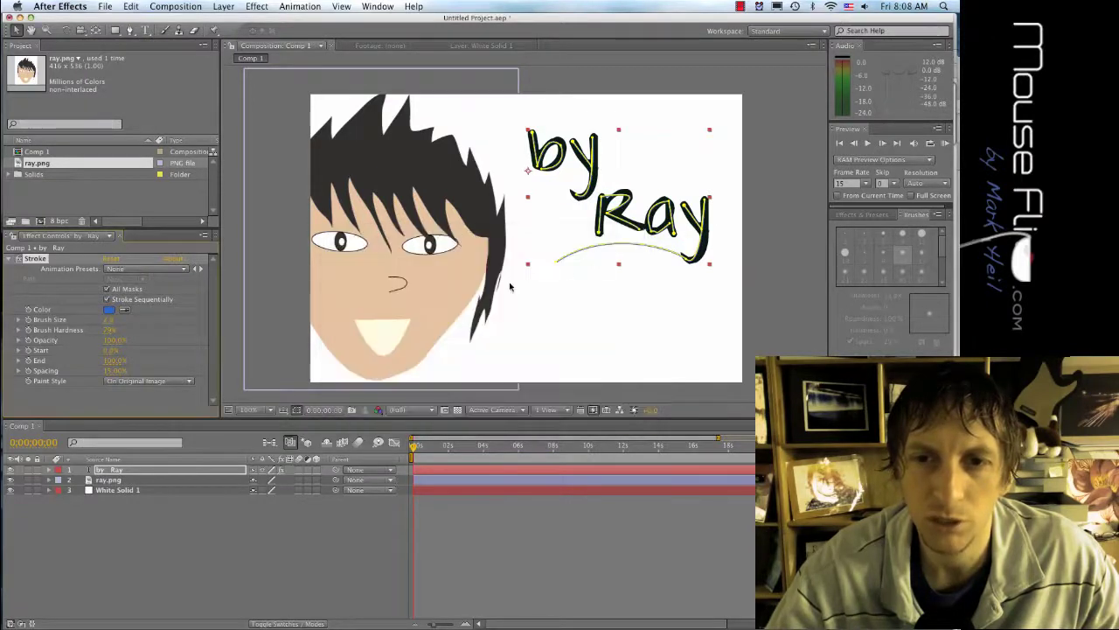
left_click_drag(105, 323, 147, 319)
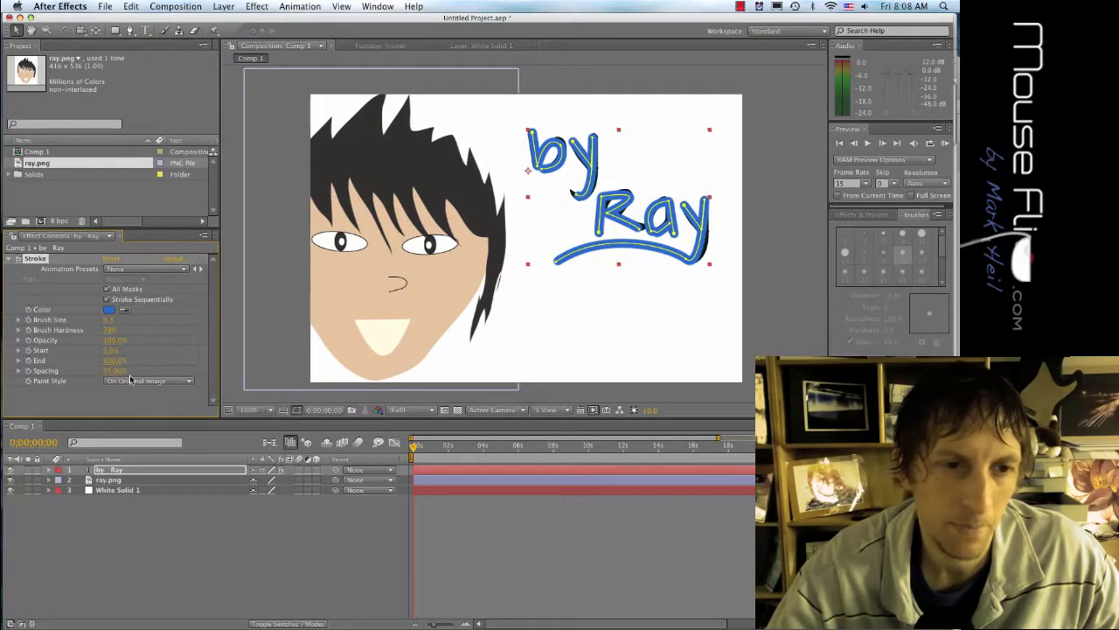
Step: Set the Stroke's Paint Style to Reveal Original Image, comparing via undo before keeping it
left_click(133, 382)
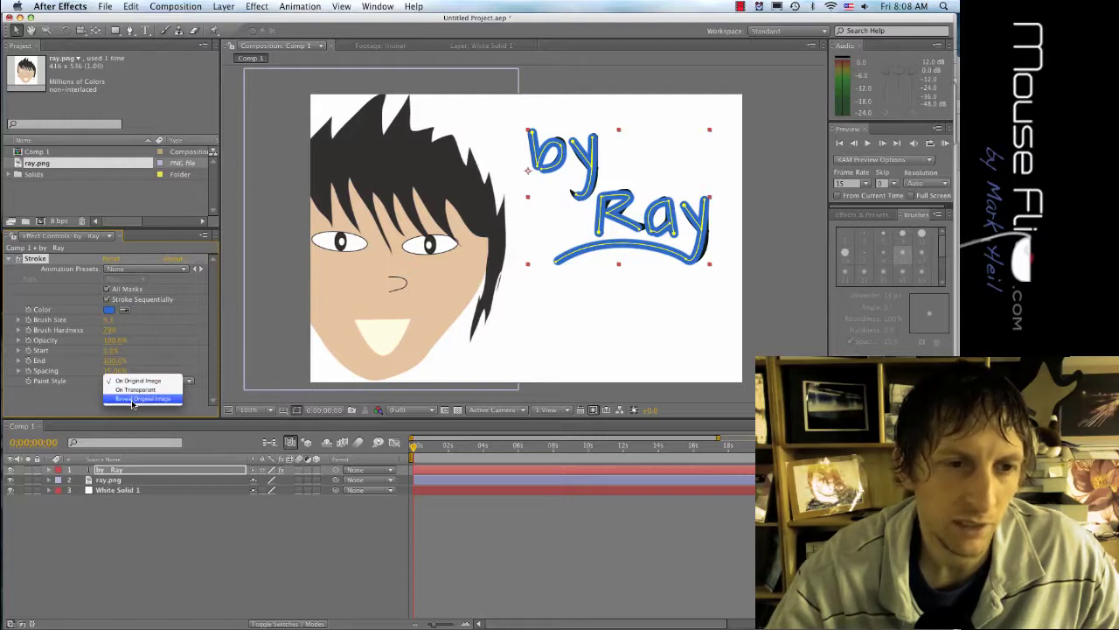
left_click(133, 400)
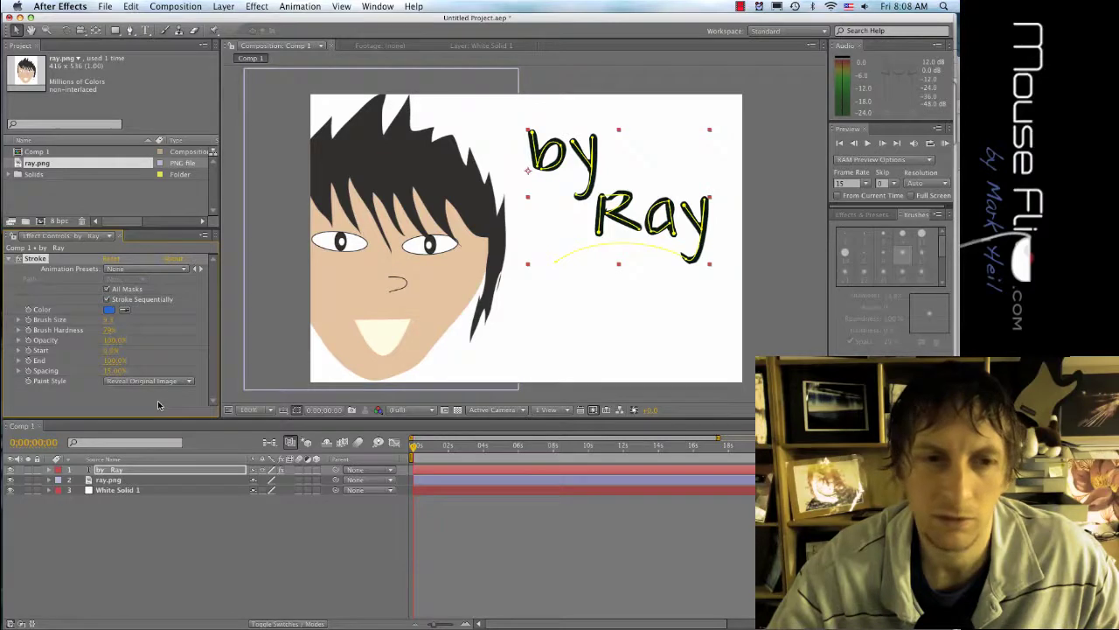
key("super+z")
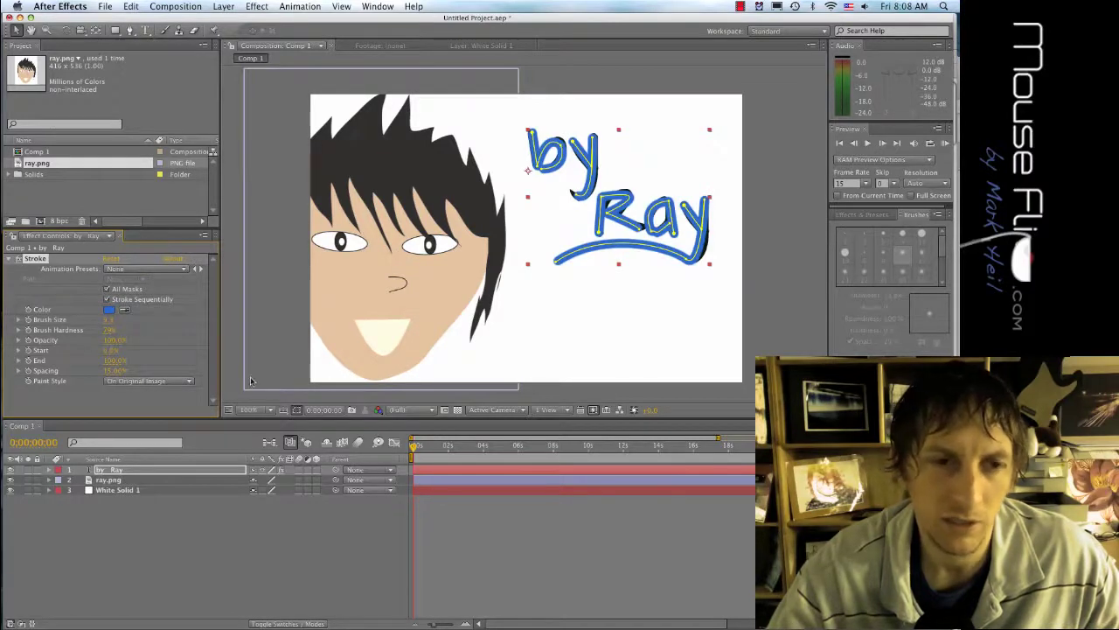
left_click(152, 388)
left_click(154, 398)
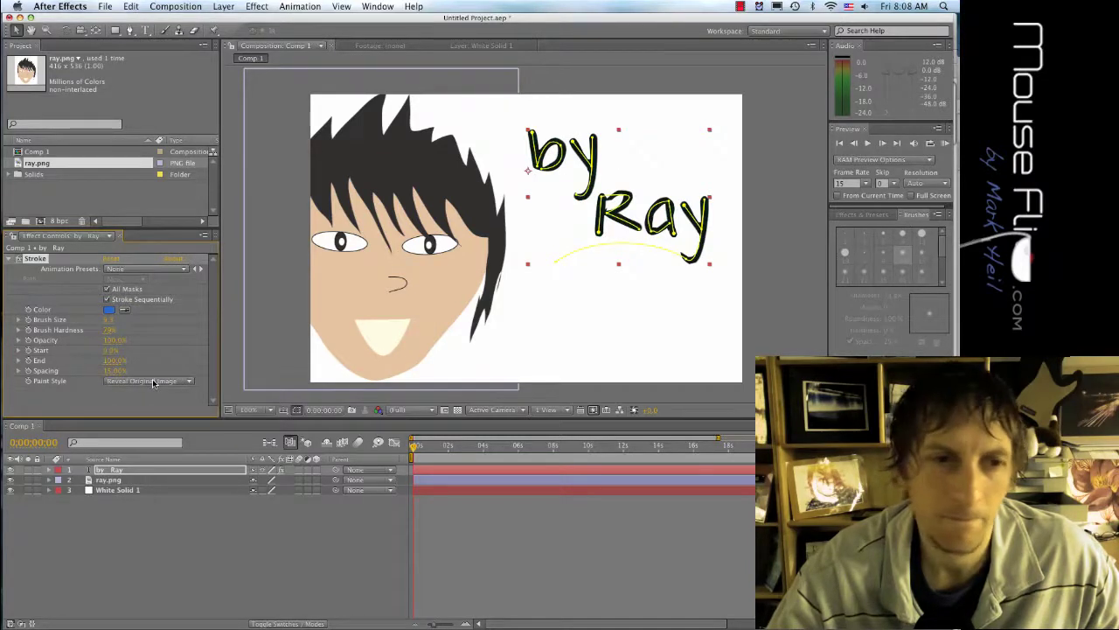
left_click(153, 382)
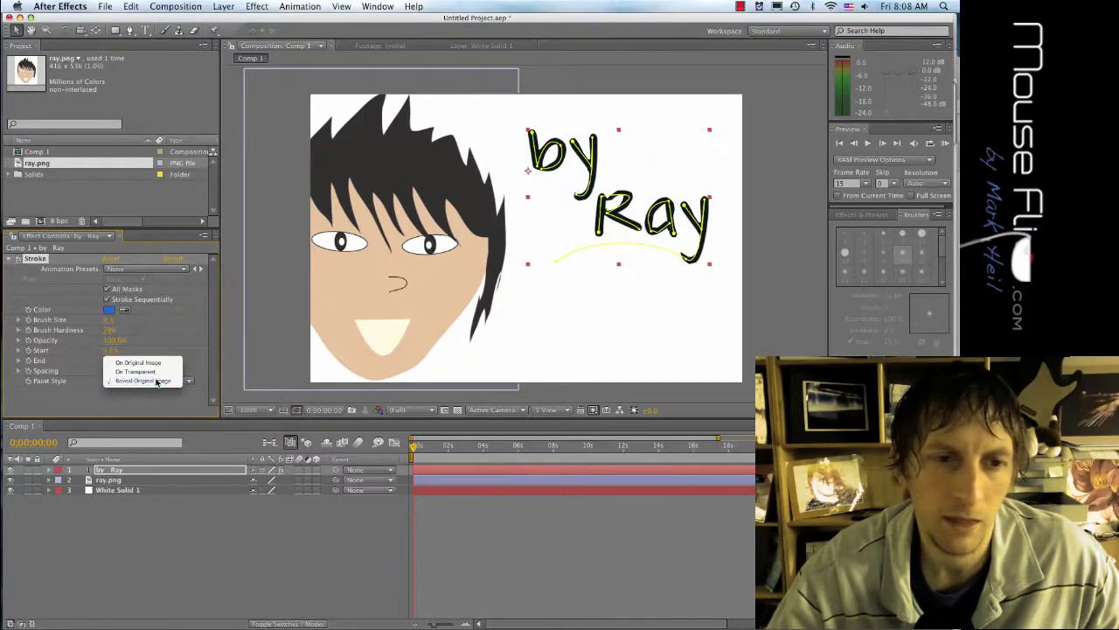
left_click(146, 385)
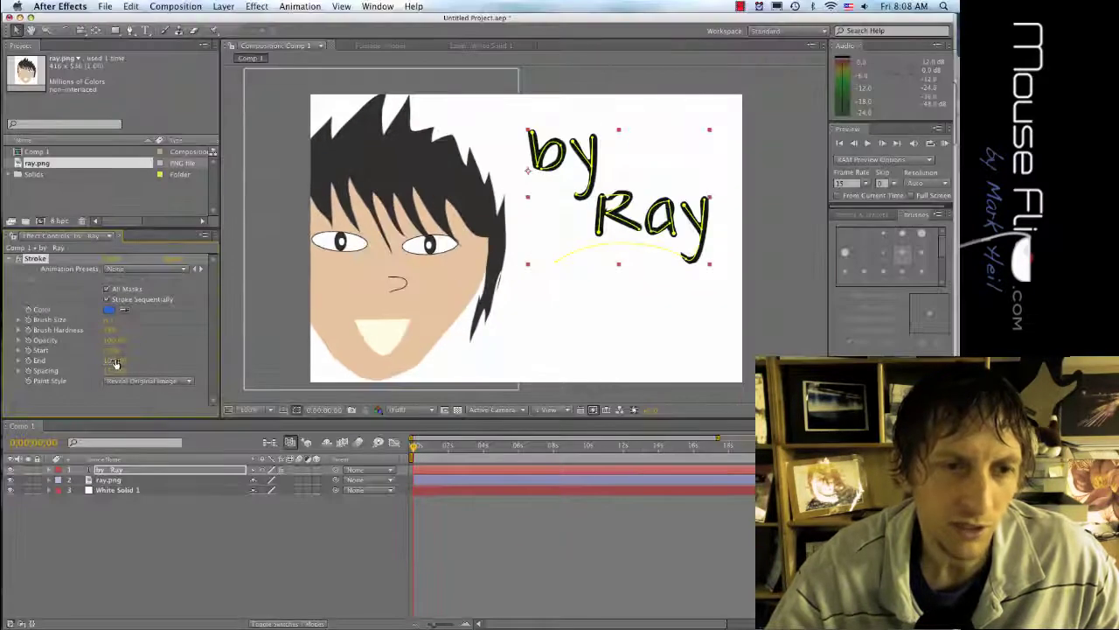
Step: Scrub the Stroke End down to 0% and move about one second into the composition
left_click_drag(109, 359, 49, 353)
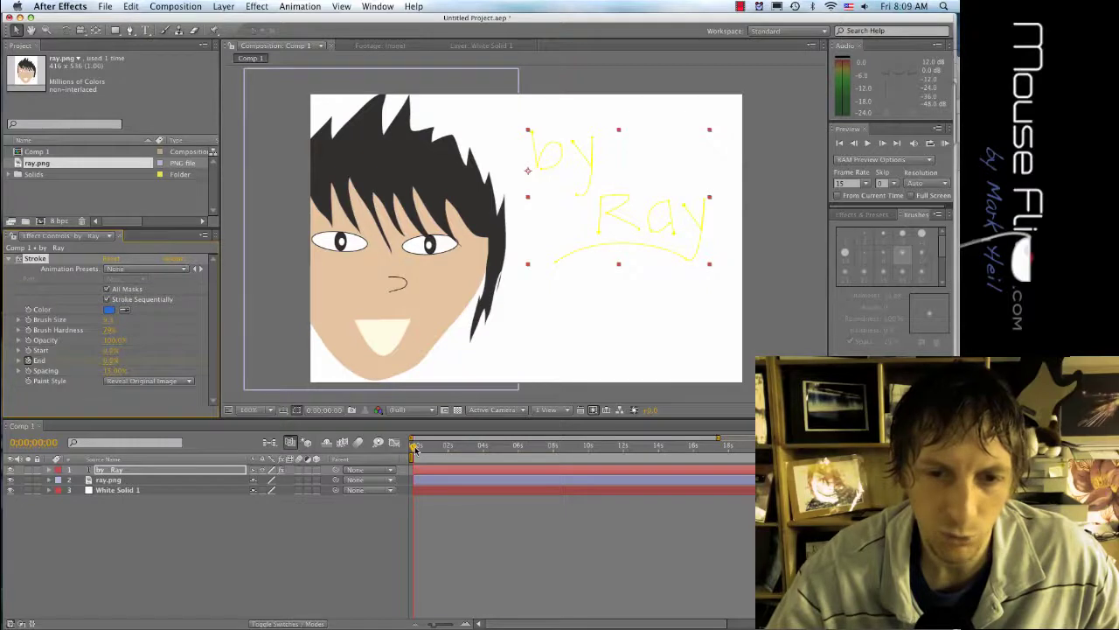
left_click_drag(414, 447, 437, 448)
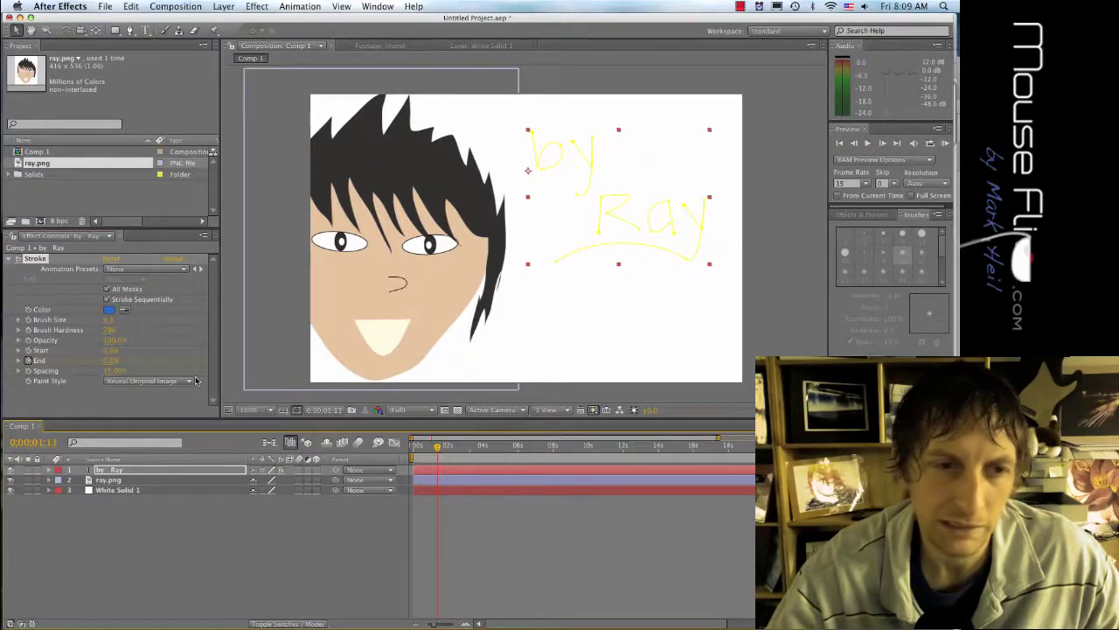